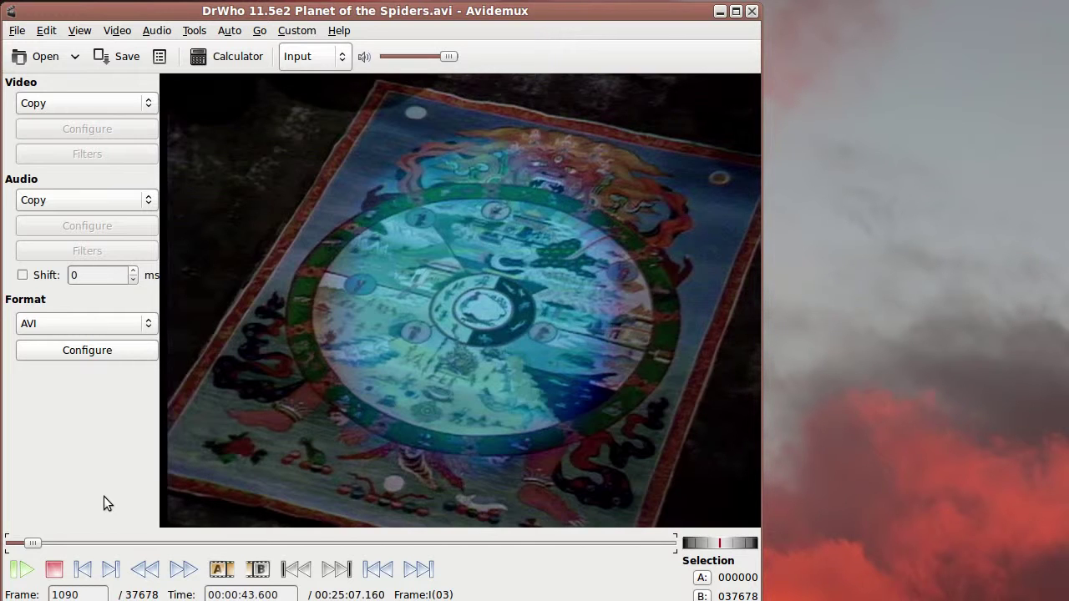
Play the episode from the mandala shot and stop once the spider appears, near frame 1270.
{"action": "key", "text": "space"}
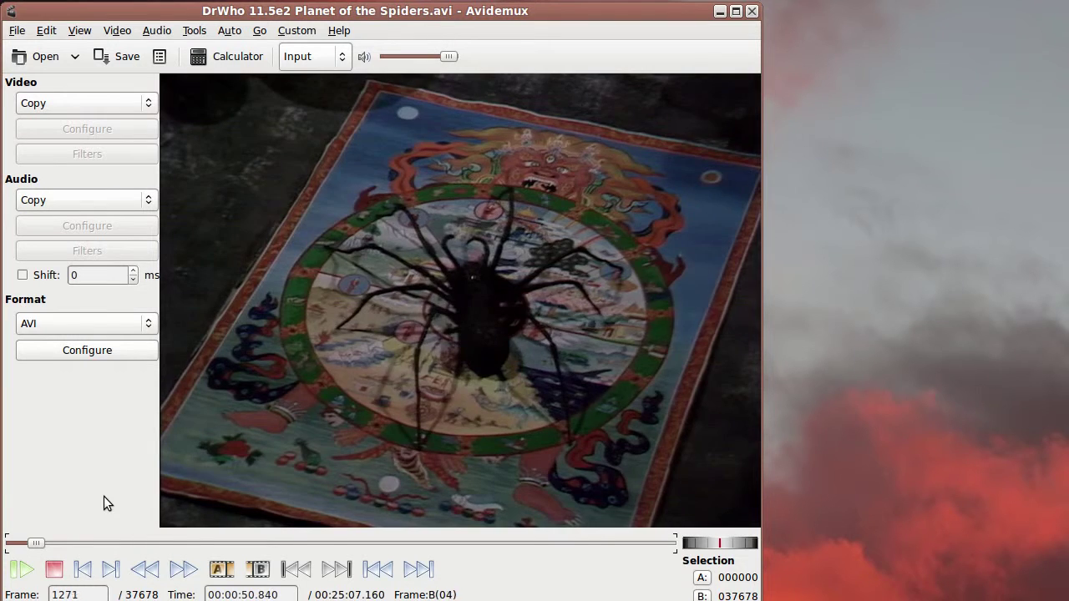
{"action": "key", "text": "space"}
Go to frame 1090, the mandala shot's first frame, and set it as selection end marker B.
{"action": "left_click", "coordinate": [96, 591]}
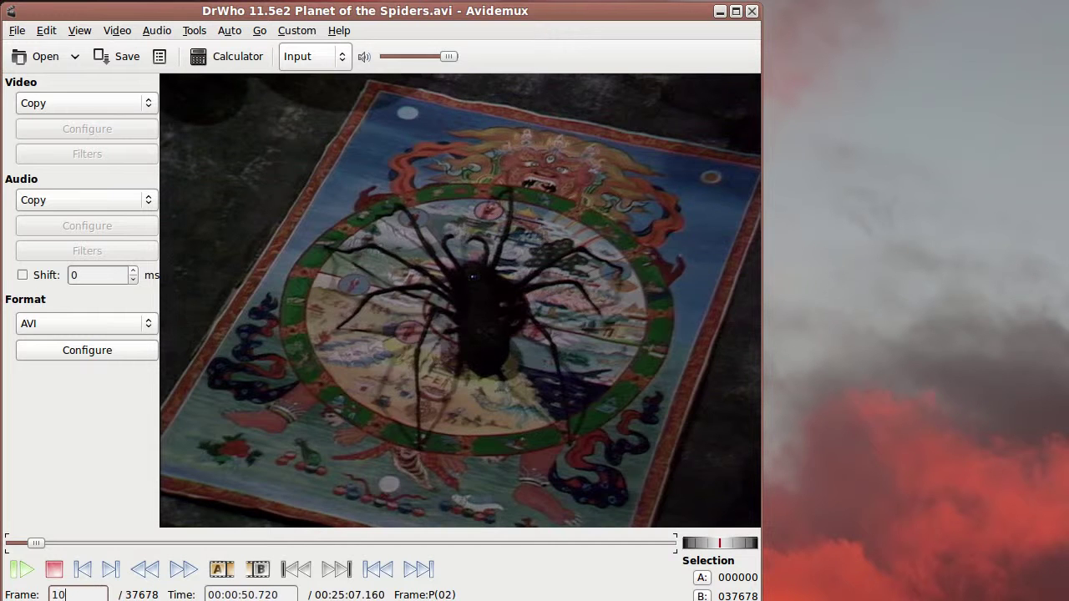
{"action": "type", "text": "1090"}
{"action": "key", "text": "Return"}
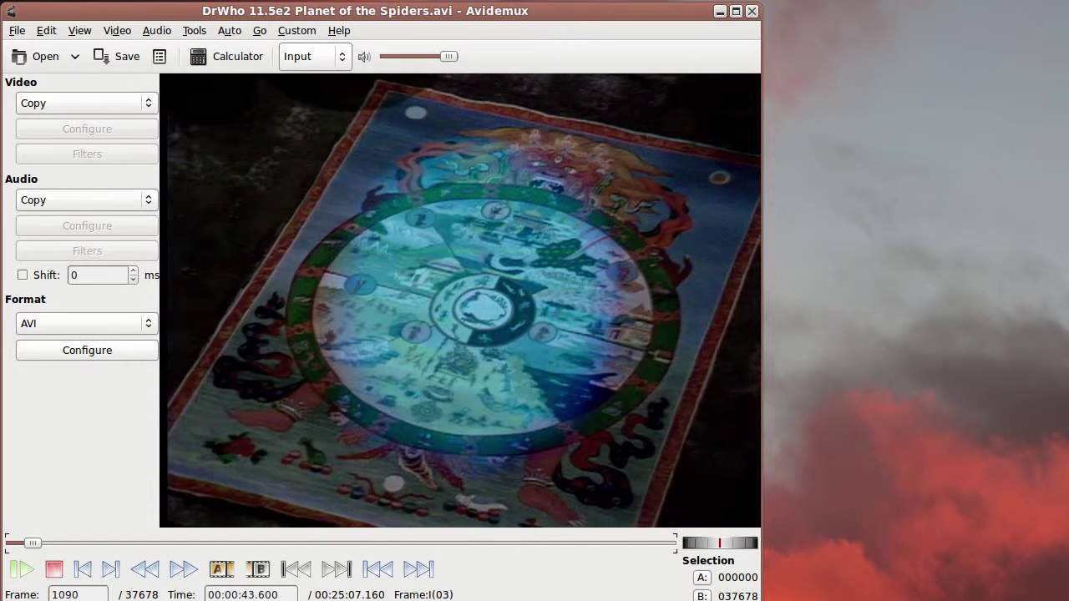
{"action": "key", "text": "Left"}
{"action": "key", "text": "Left"}
{"action": "key", "text": "Left"}
{"action": "key", "text": "Left"}
{"action": "key", "text": "Left"}
{"action": "key", "text": "Left"}
{"action": "key", "text": "Left"}
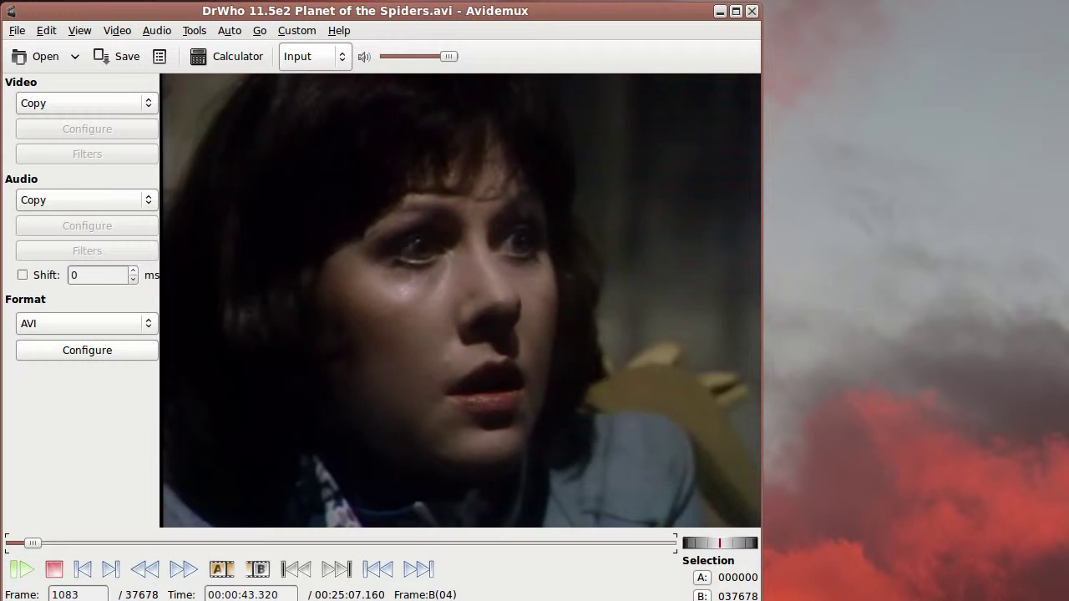
{"action": "key", "text": "Right"}
{"action": "key", "text": "Right"}
{"action": "key", "text": "Right"}
{"action": "key", "text": "Right"}
{"action": "key", "text": "Right"}
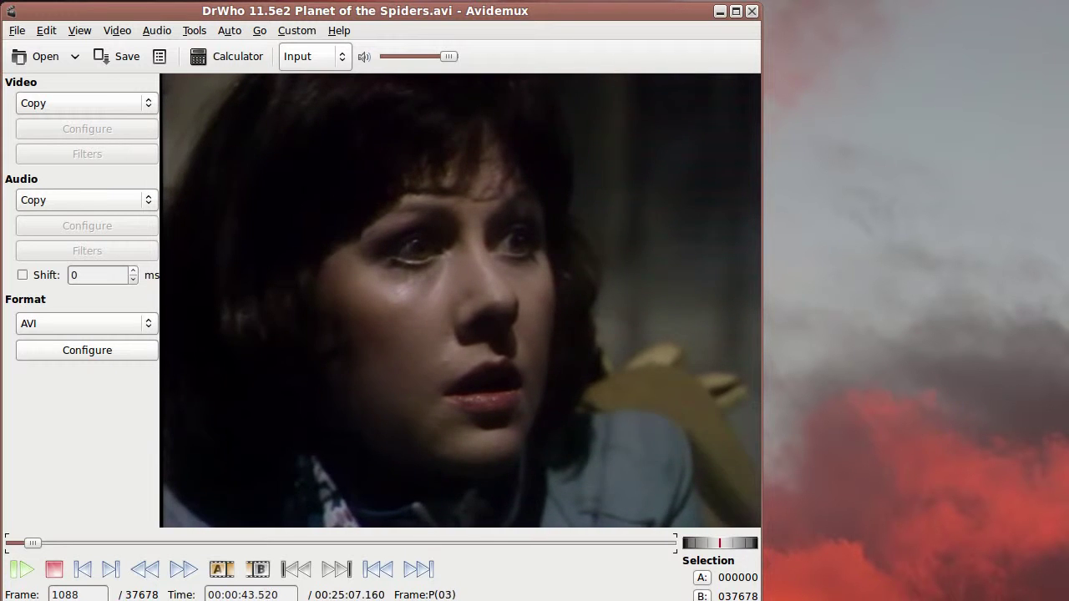
{"action": "key", "text": "Right"}
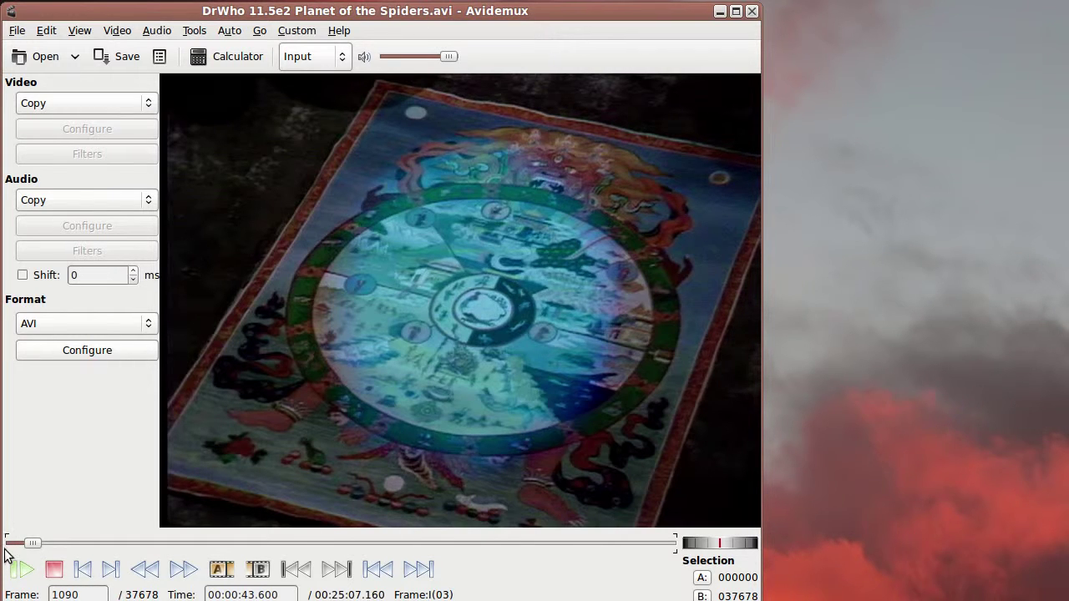
{"action": "left_click", "coordinate": [258, 569]}
Cut frames 0–1090 before the mandala shot and play the trimmed video.
{"action": "left_click", "coordinate": [45, 31]}
{"action": "left_click", "coordinate": [58, 75]}
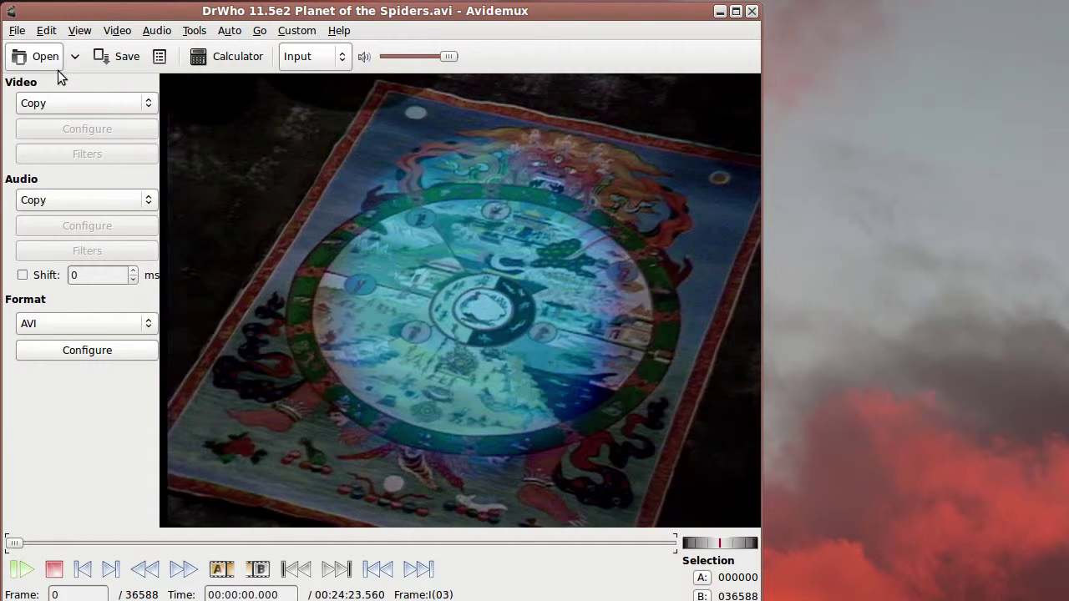
{"action": "key", "text": "space"}
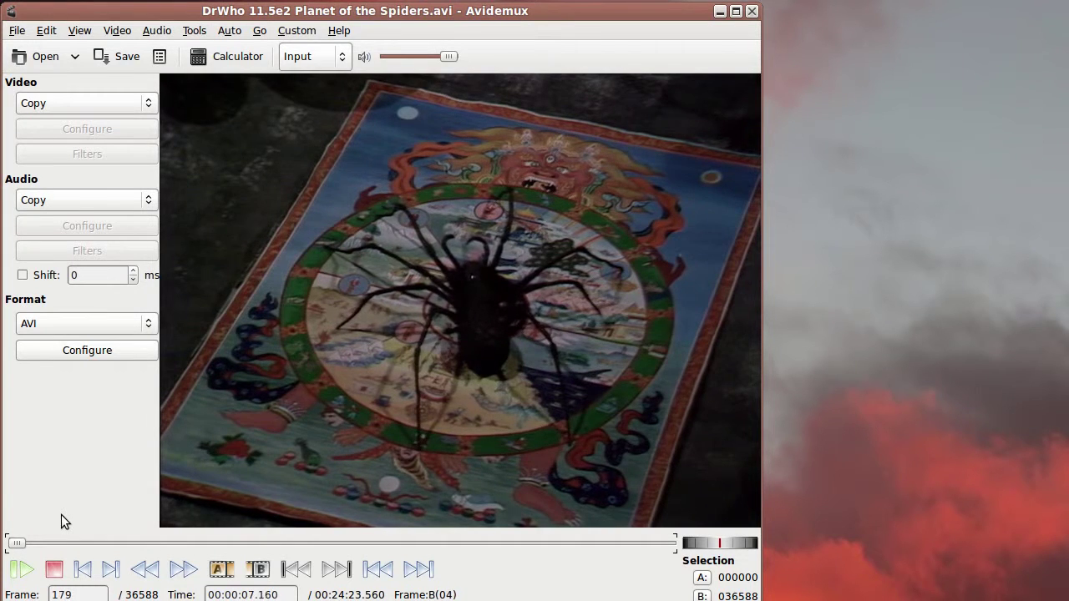
Set frame 183, where the next scene begins, as selection start marker A.
{"action": "key", "text": "Left"}
{"action": "key", "text": "Left"}
{"action": "key", "text": "Left"}
{"action": "key", "text": "Left"}
{"action": "key", "text": "Left"}
{"action": "key", "text": "Left"}
{"action": "key", "text": "Left"}
{"action": "key", "text": "Left"}
{"action": "key", "text": "Left"}
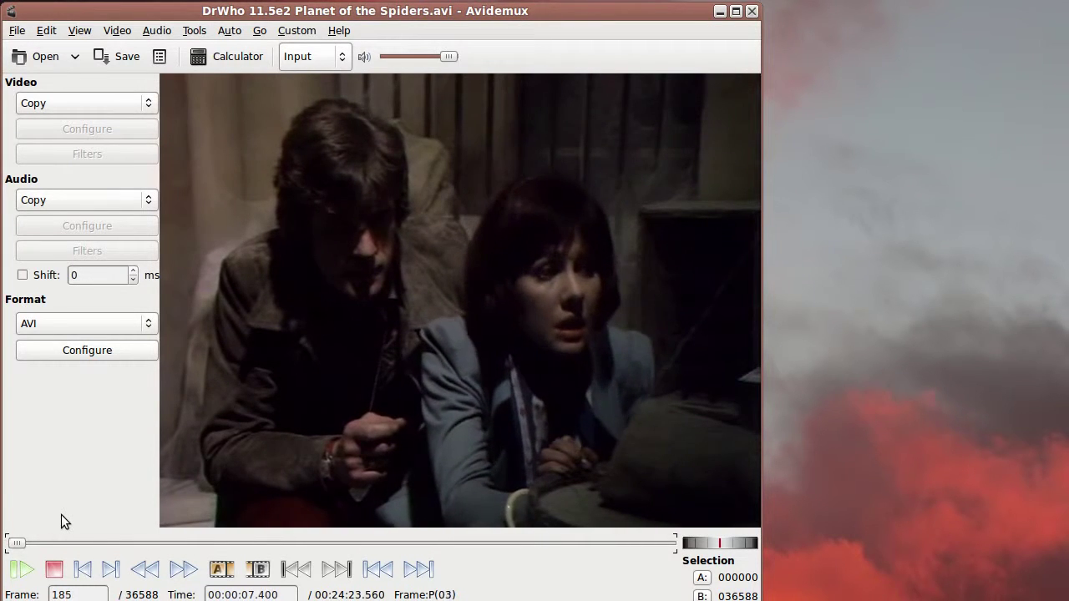
{"action": "key", "text": "Right"}
{"action": "key", "text": "Right"}
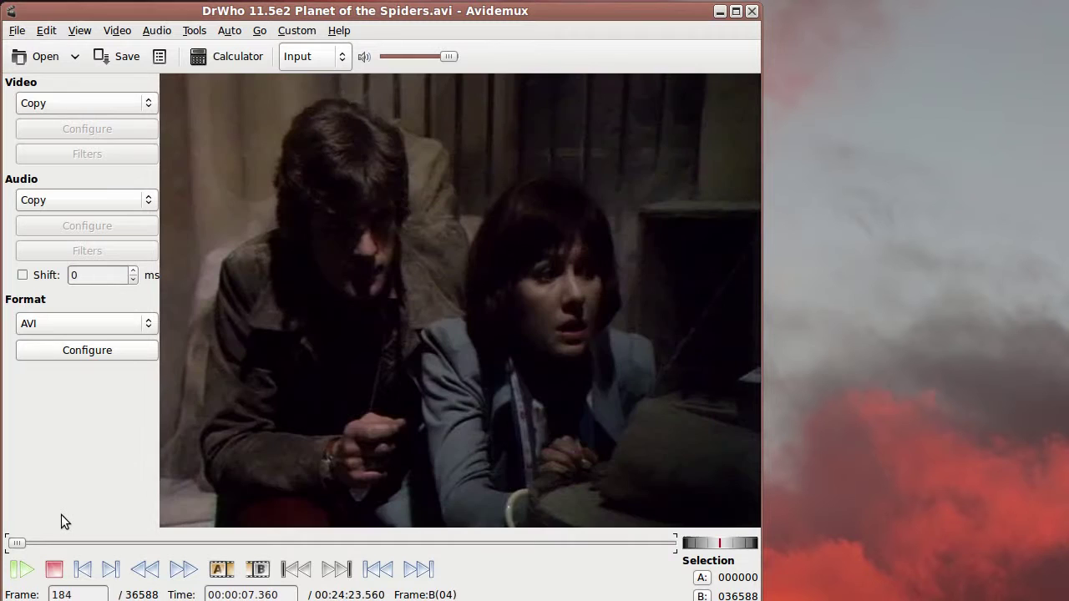
{"action": "key", "text": "Left"}
{"action": "key", "text": "Left"}
{"action": "key", "text": "Right"}
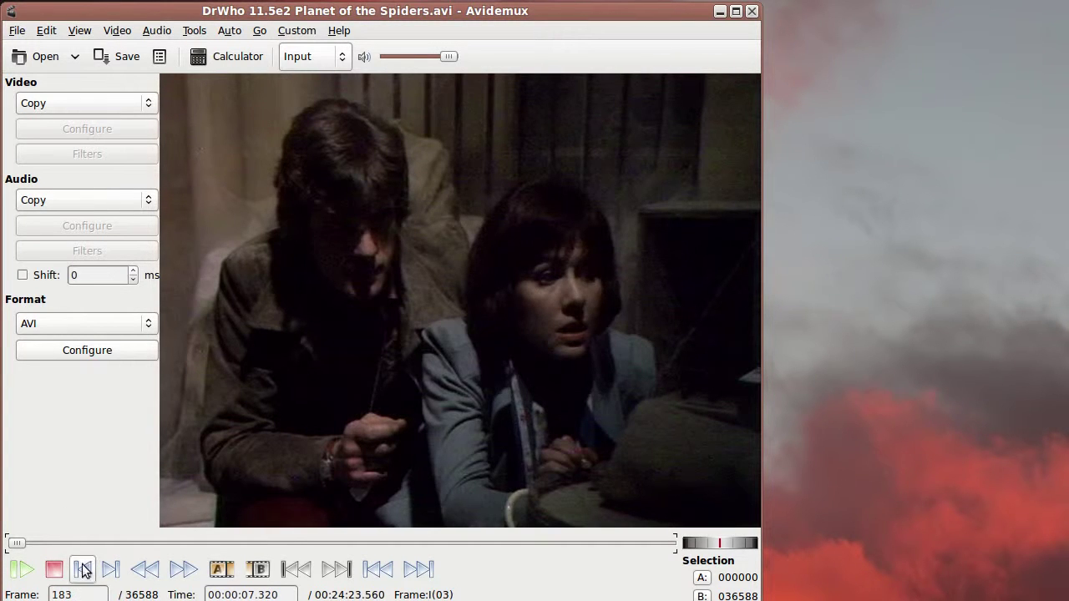
{"action": "left_click", "coordinate": [220, 571]}
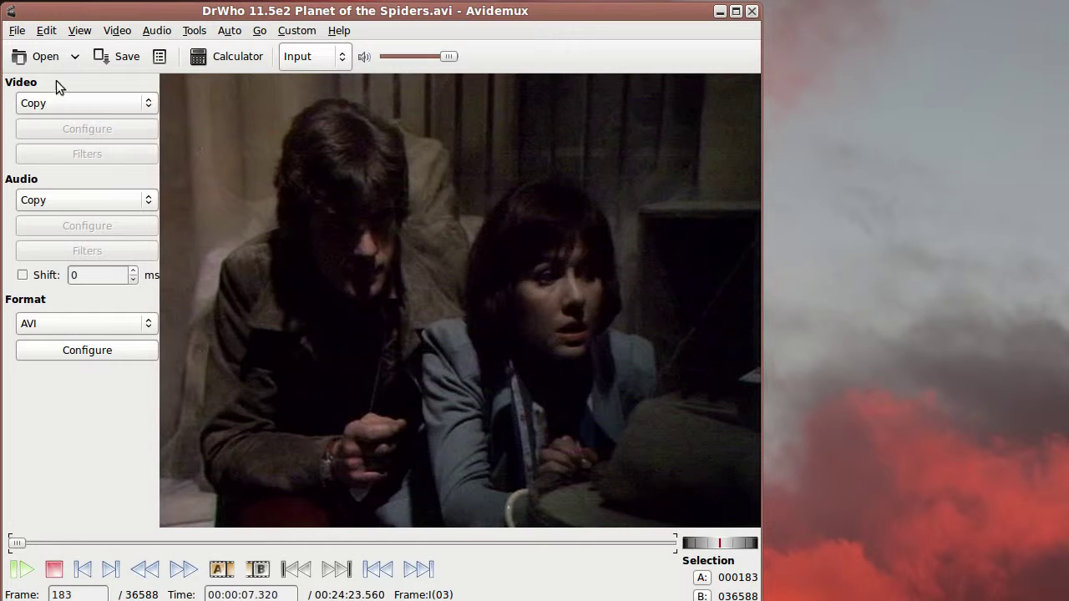
{"action": "left_click", "coordinate": [48, 31]}
Cut everything after the spider scene, return to frame 0, and minimize Avidemux without saving.
{"action": "left_click", "coordinate": [50, 73]}
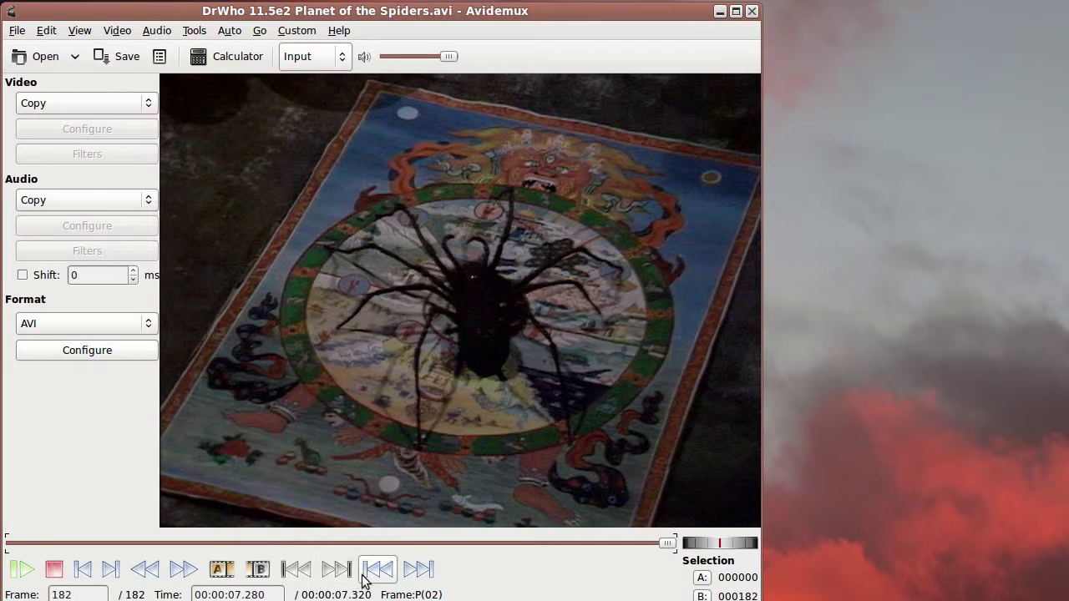
{"action": "left_click", "coordinate": [377, 569]}
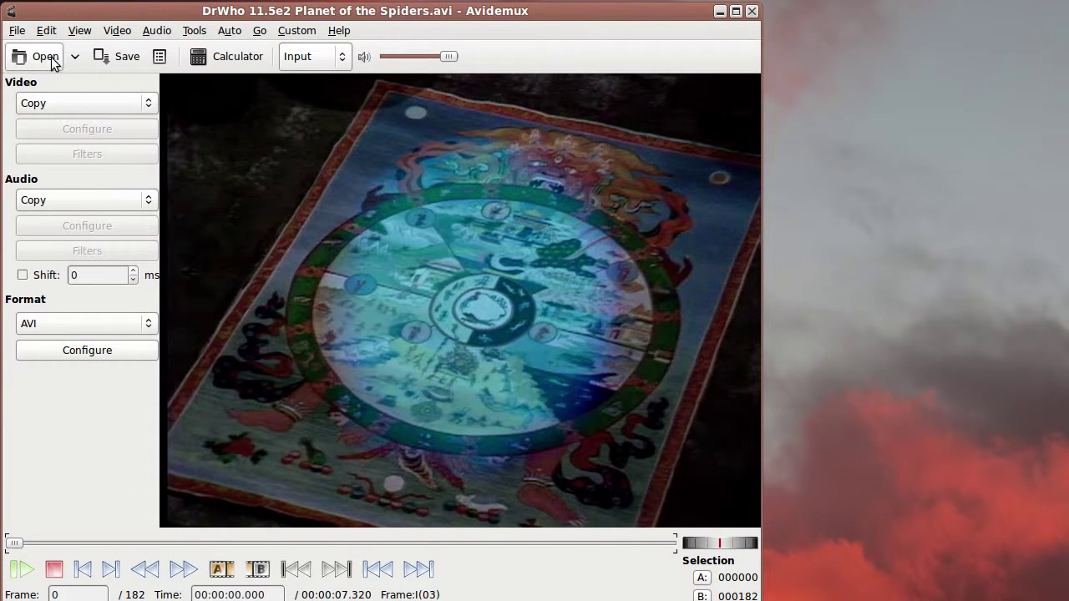
{"action": "left_click", "coordinate": [18, 30]}
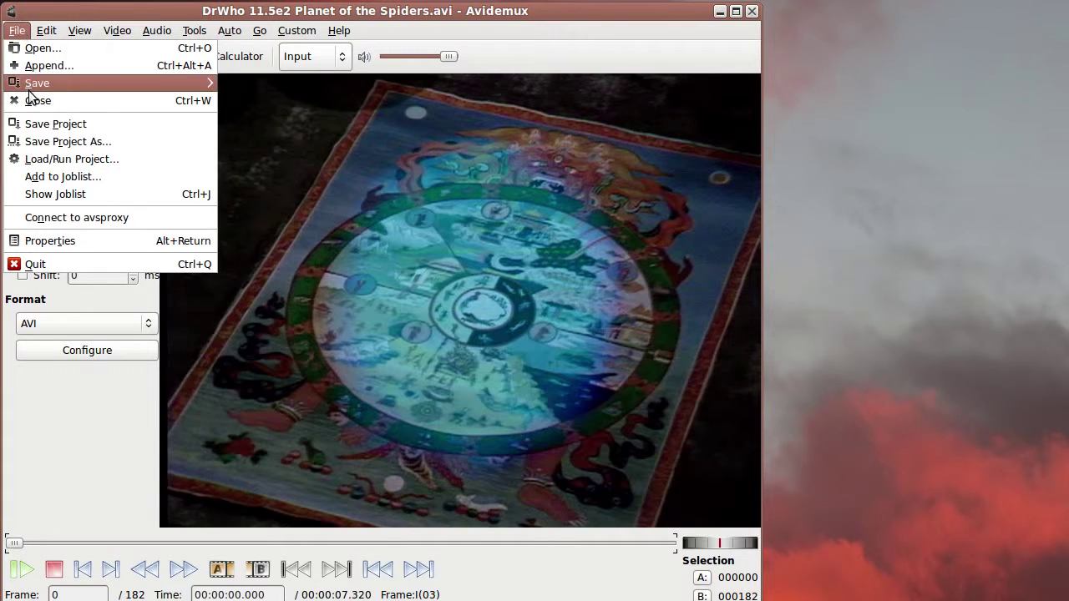
{"action": "mouse_move", "coordinate": [153, 84]}
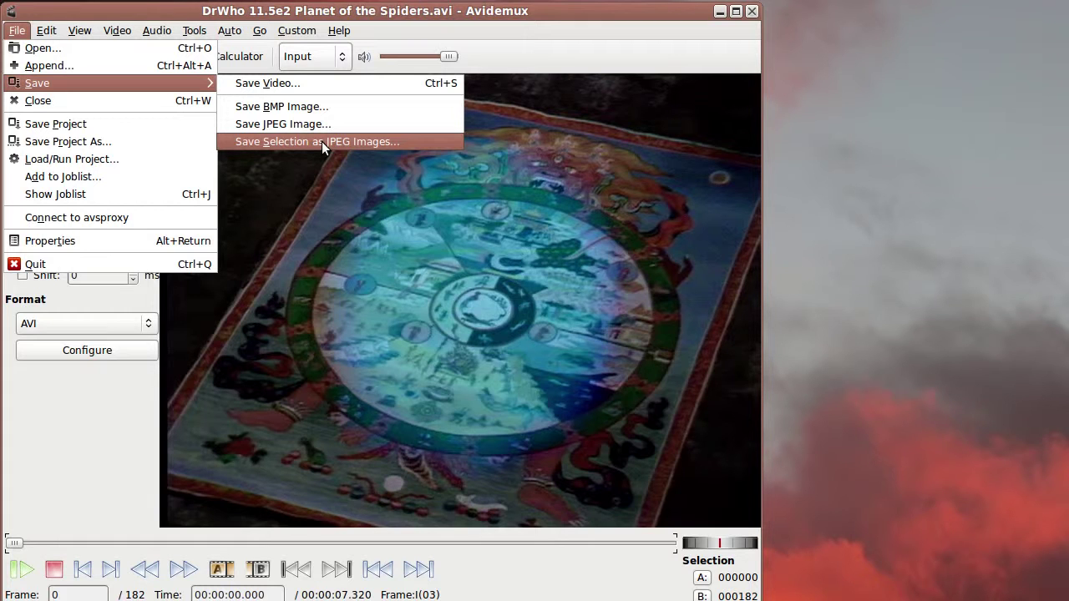
{"action": "left_click", "coordinate": [685, 27]}
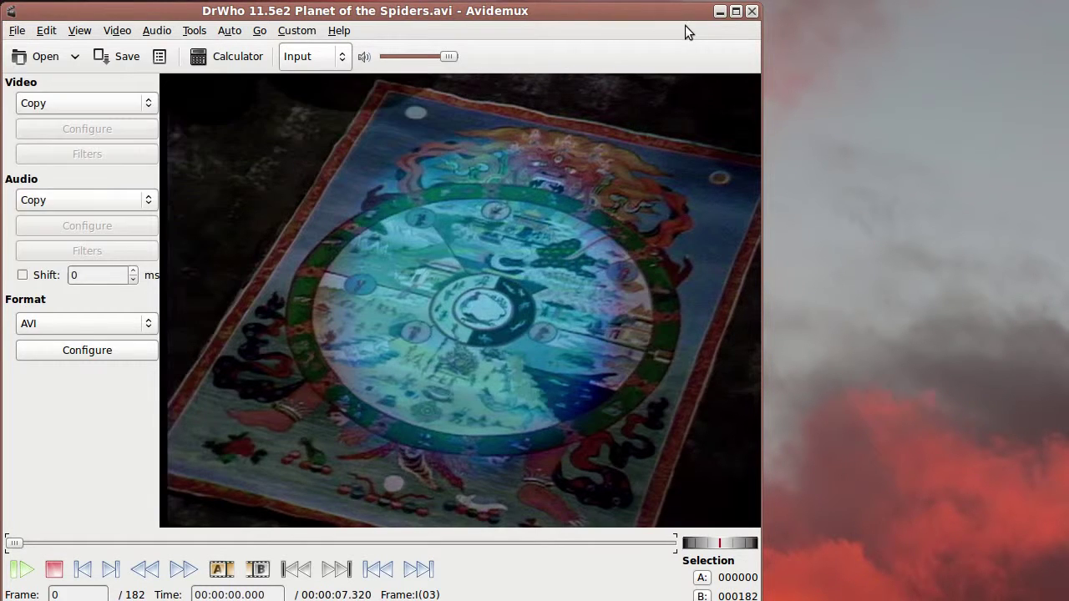
{"action": "left_click", "coordinate": [718, 11]}
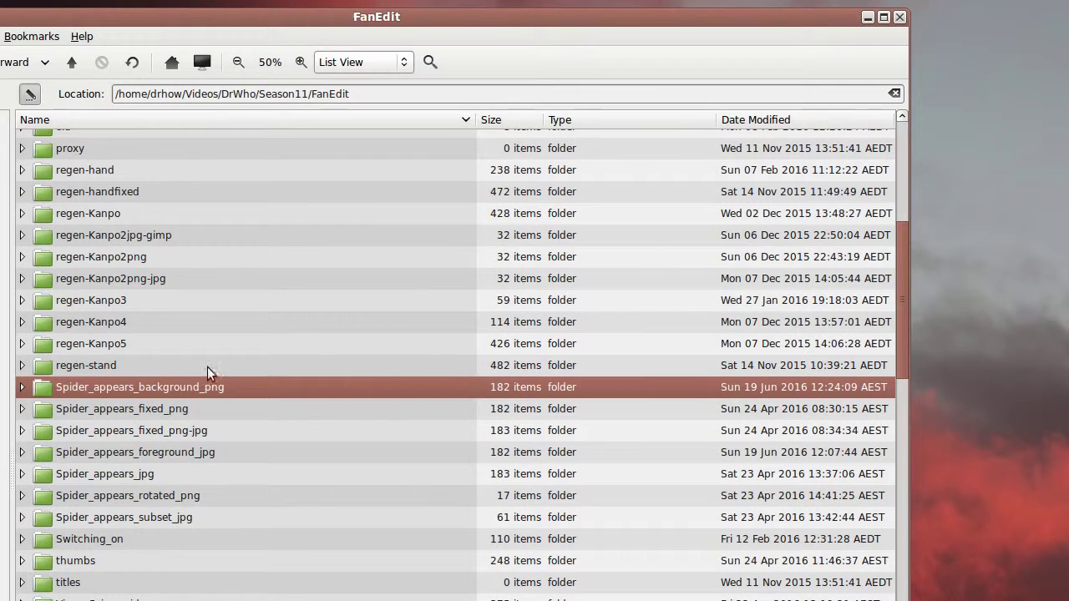
Open the Spider_appears_jpg folder and view SpiderAppears0000.jpg in Eye of MATE.
{"action": "double_click", "coordinate": [164, 473]}
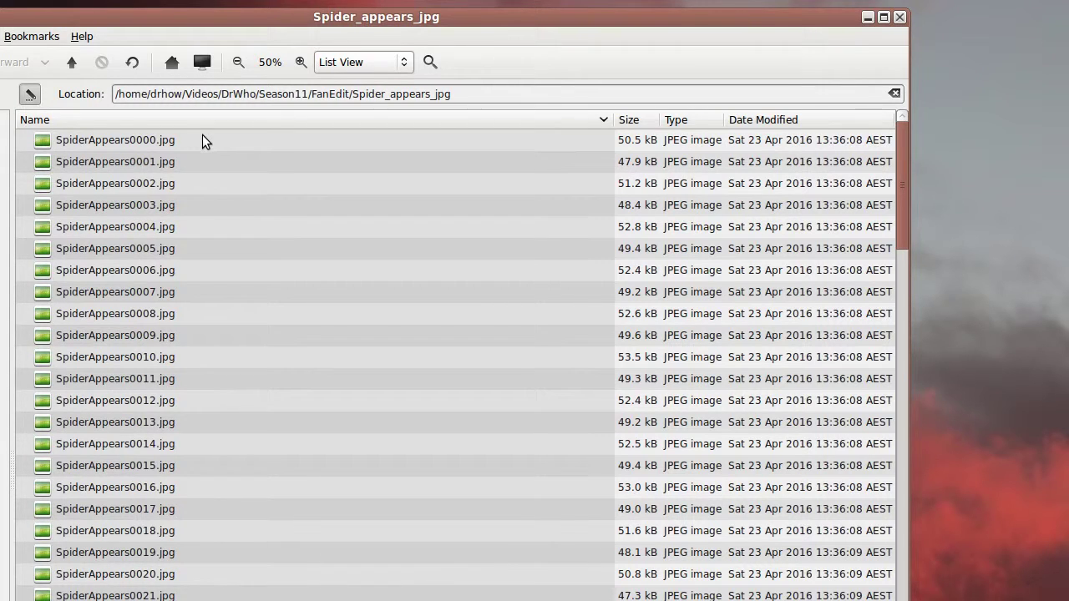
{"action": "double_click", "coordinate": [202, 140]}
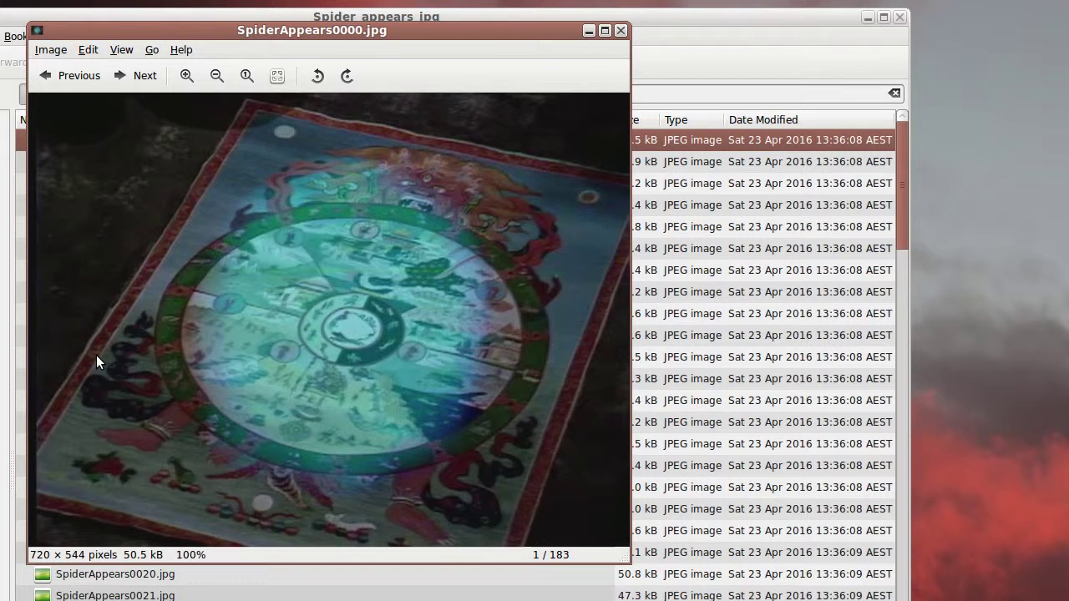
Step forward and back through the exported JPEG frames to watch the spider appear.
{"action": "key", "text": "Right"}
{"action": "key", "text": "Right"}
{"action": "key", "text": "Right"}
{"action": "key", "text": "Right"}
{"action": "key", "text": "Right"}
{"action": "key", "text": "Right"}
{"action": "key", "text": "Right"}
{"action": "key", "text": "Right"}
{"action": "key", "text": "Right"}
{"action": "key", "text": "Right"}
{"action": "key", "text": "Right"}
{"action": "key", "text": "Right"}
{"action": "key", "text": "Right"}
{"action": "key", "text": "Right"}
{"action": "key", "text": "Right"}
{"action": "key", "text": "Right"}
{"action": "key", "text": "Right"}
{"action": "key", "text": "Right"}
{"action": "key", "text": "Right"}
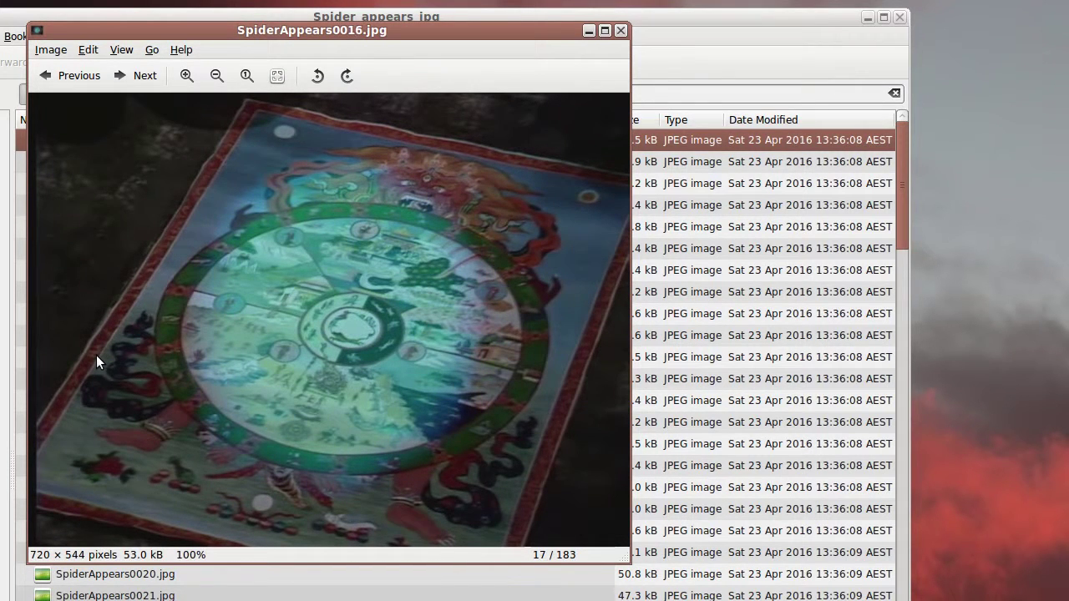
{"action": "key", "text": "Right"}
{"action": "key", "text": "Right"}
{"action": "key", "text": "Right"}
{"action": "key", "text": "Right"}
{"action": "key", "text": "Right"}
{"action": "key", "text": "Right"}
{"action": "key", "text": "Right"}
{"action": "key", "text": "Right"}
{"action": "key", "text": "Right"}
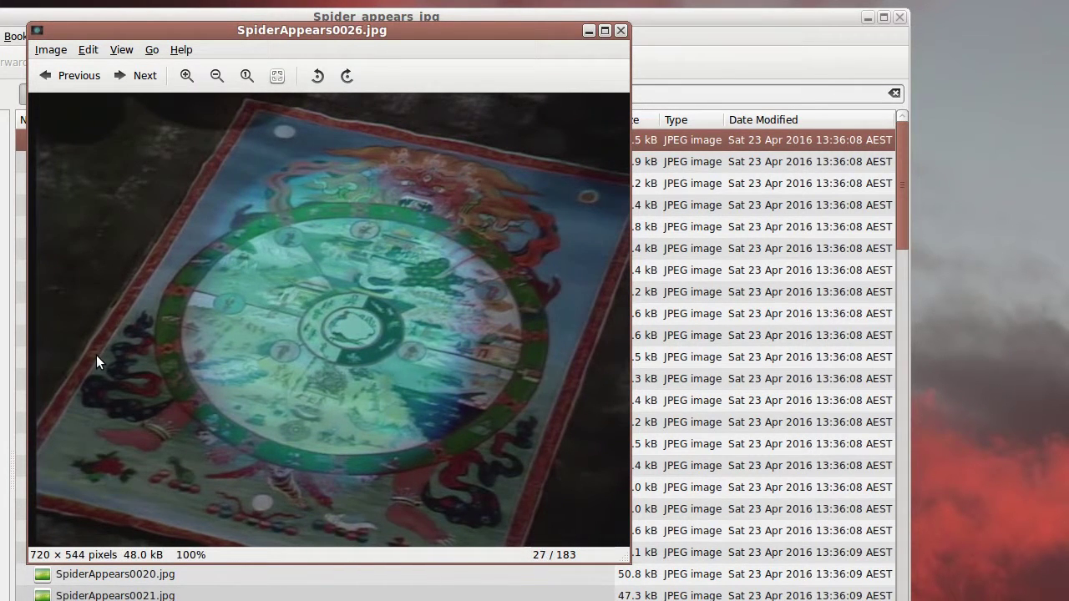
{"action": "key", "text": "Right"}
{"action": "key", "text": "Right"}
{"action": "key", "text": "Right"}
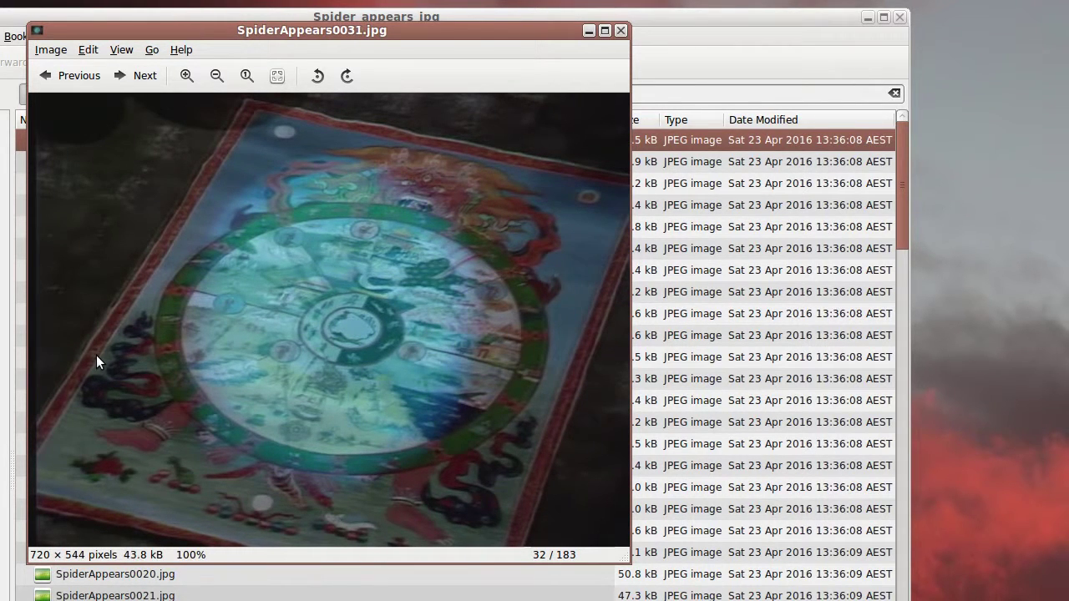
{"action": "key", "text": "Right"}
{"action": "key", "text": "Right"}
{"action": "key", "text": "Right"}
{"action": "key", "text": "Right"}
{"action": "key", "text": "Right"}
{"action": "key", "text": "Right"}
{"action": "key", "text": "Right"}
{"action": "key", "text": "Right"}
{"action": "key", "text": "Right"}
{"action": "key", "text": "Right"}
{"action": "key", "text": "Right"}
{"action": "key", "text": "Right"}
{"action": "key", "text": "Right"}
{"action": "key", "text": "Right"}
{"action": "key", "text": "Right"}
{"action": "key", "text": "Right"}
{"action": "key", "text": "Right"}
{"action": "key", "text": "Right"}
{"action": "key", "text": "Right"}
{"action": "key", "text": "Right"}
{"action": "key", "text": "Right"}
{"action": "key", "text": "Right"}
{"action": "key", "text": "Right"}
{"action": "key", "text": "Right"}
{"action": "key", "text": "Right"}
{"action": "key", "text": "Right"}
{"action": "key", "text": "Right"}
{"action": "key", "text": "Right"}
{"action": "key", "text": "Right"}
{"action": "key", "text": "Right"}
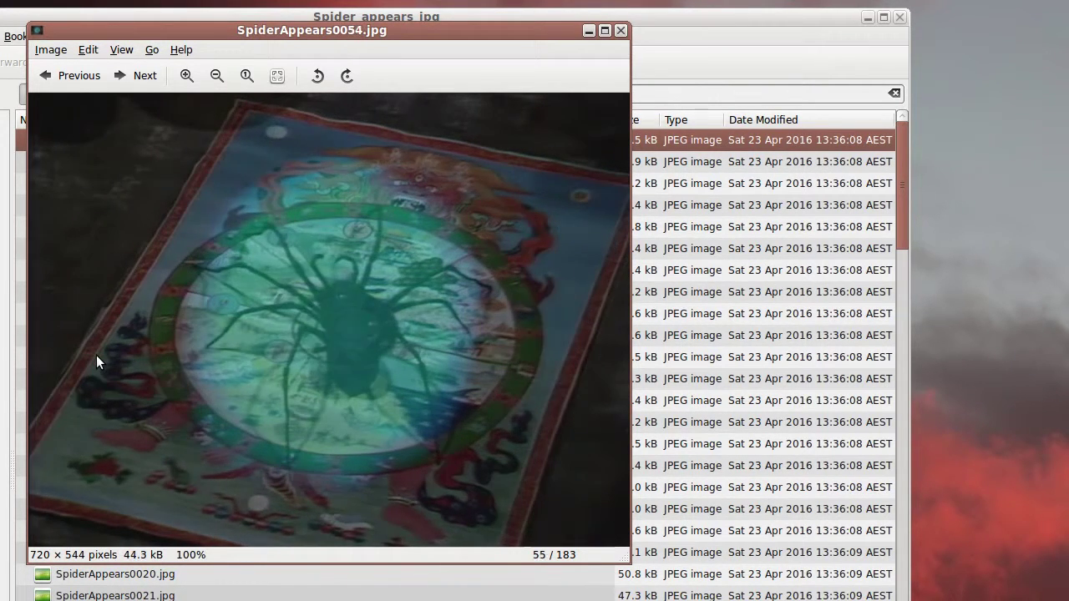
{"action": "key", "text": "Right"}
{"action": "key", "text": "Right"}
{"action": "key", "text": "Right"}
{"action": "key", "text": "Right"}
{"action": "key", "text": "Right"}
{"action": "key", "text": "Right"}
{"action": "key", "text": "Right"}
{"action": "key", "text": "Right"}
{"action": "key", "text": "Right"}
{"action": "key", "text": "Right"}
{"action": "key", "text": "Right"}
{"action": "key", "text": "Right"}
{"action": "key", "text": "Right"}
{"action": "key", "text": "Right"}
{"action": "key", "text": "Right"}
{"action": "key", "text": "Right"}
{"action": "key", "text": "Right"}
{"action": "key", "text": "Right"}
{"action": "key", "text": "Right"}
{"action": "key", "text": "Right"}
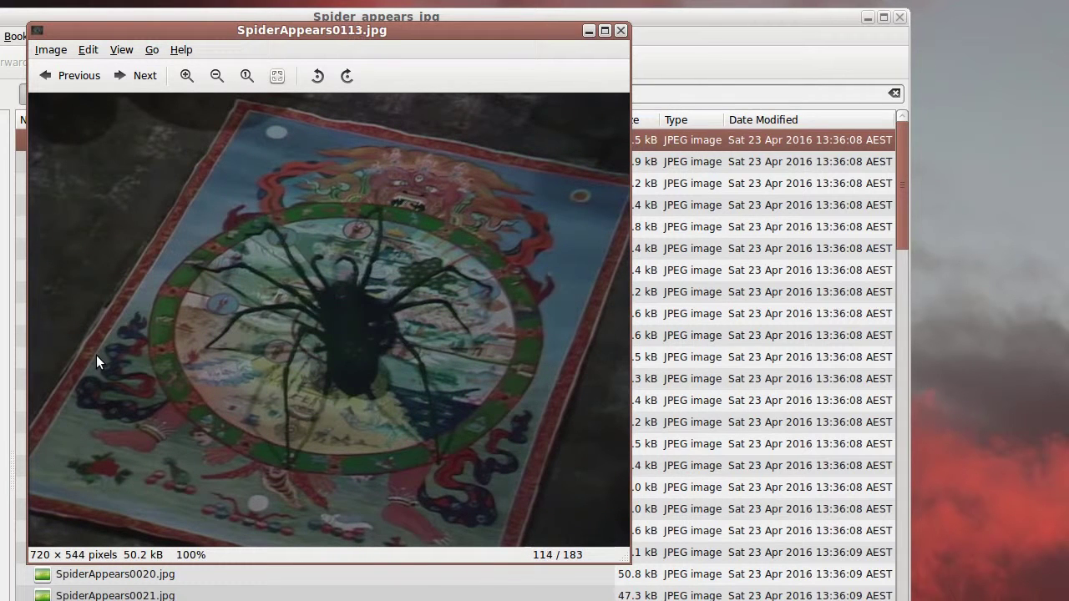
{"action": "key", "text": "Left"}
{"action": "key", "text": "Left"}
{"action": "key", "text": "Left"}
{"action": "key", "text": "Left"}
{"action": "key", "text": "Left"}
{"action": "key", "text": "Left"}
{"action": "key", "text": "Left"}
{"action": "key", "text": "Left"}
{"action": "key", "text": "Left"}
{"action": "key", "text": "Left"}
{"action": "key", "text": "Left"}
{"action": "key", "text": "Left"}
{"action": "key", "text": "Left"}
{"action": "key", "text": "Left"}
{"action": "key", "text": "Left"}
{"action": "key", "text": "Left"}
{"action": "key", "text": "Left"}
{"action": "key", "text": "Left"}
{"action": "key", "text": "Left"}
{"action": "key", "text": "Left"}
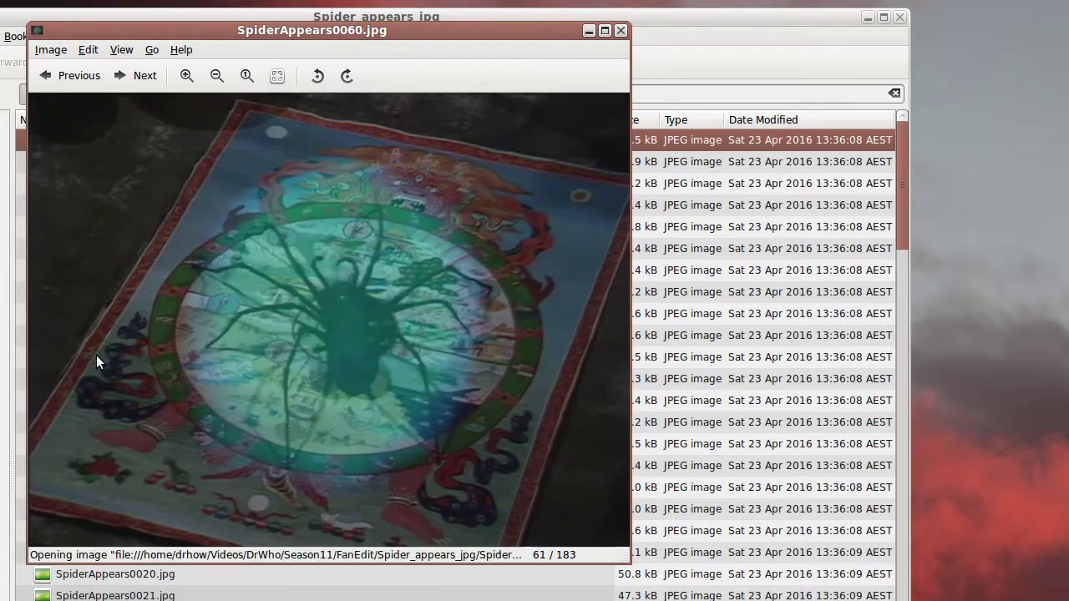
Scroll back and forth through the frame images to review the sequence further.
{"action": "scroll", "coordinate": [96, 354], "scroll_direction": "up", "scroll_amount": 20}
{"action": "scroll", "coordinate": [96, 355], "scroll_direction": "down", "scroll_amount": 7}
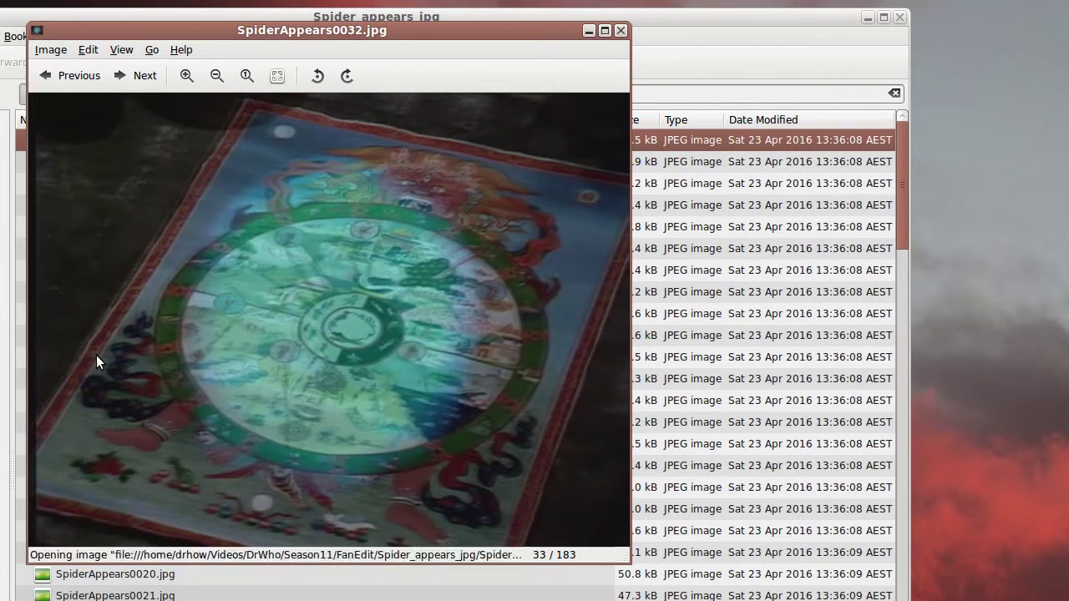
{"action": "scroll", "coordinate": [96, 355], "scroll_direction": "up", "scroll_amount": 19}
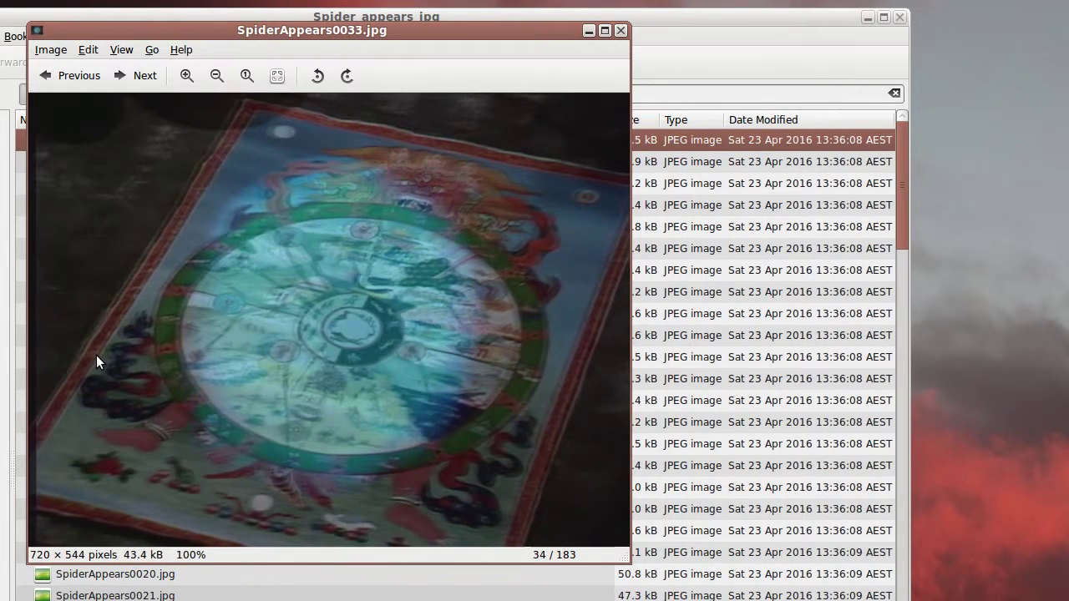
{"action": "scroll", "coordinate": [96, 355], "scroll_direction": "down", "scroll_amount": 8}
{"action": "scroll", "coordinate": [96, 355], "scroll_direction": "down", "scroll_amount": 20}
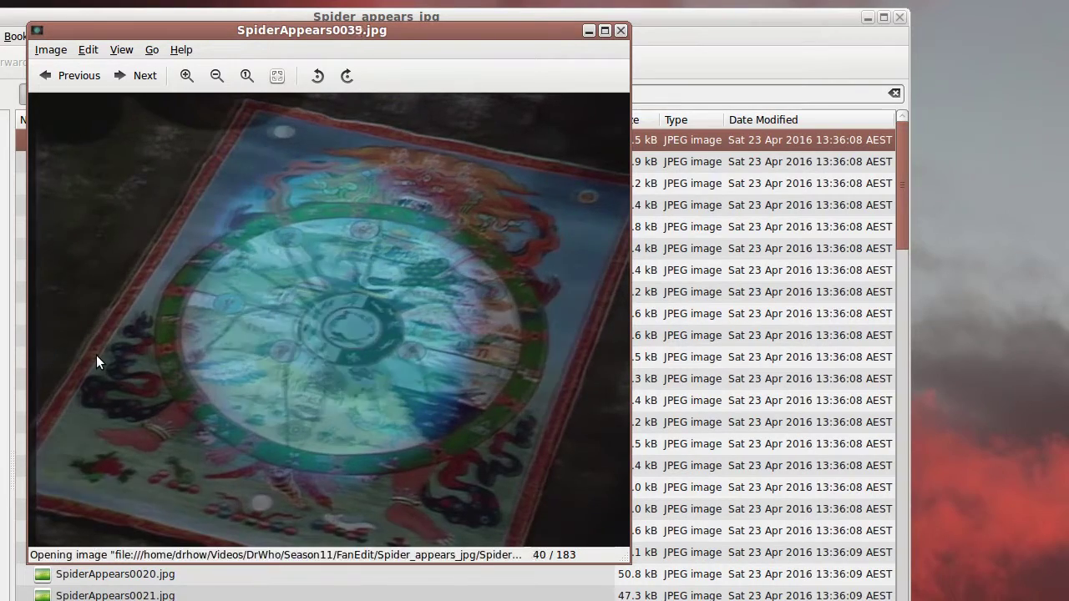
{"action": "scroll", "coordinate": [96, 355], "scroll_direction": "up", "scroll_amount": 2}
{"action": "scroll", "coordinate": [96, 355], "scroll_direction": "up", "scroll_amount": 20}
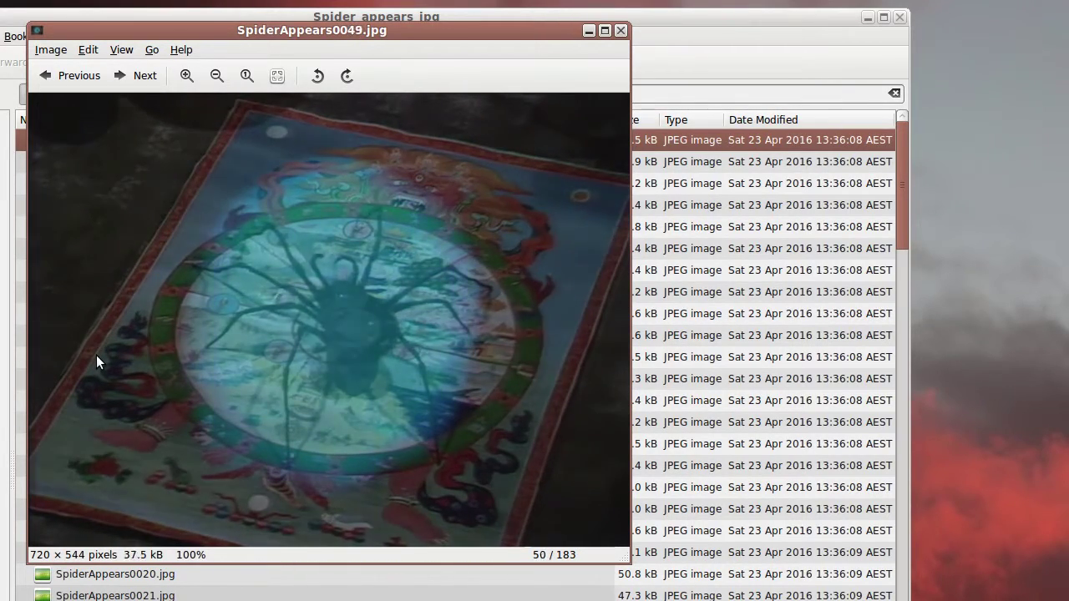
{"action": "scroll", "coordinate": [96, 355], "scroll_direction": "down", "scroll_amount": 5}
{"action": "scroll", "coordinate": [96, 355], "scroll_direction": "down", "scroll_amount": 14}
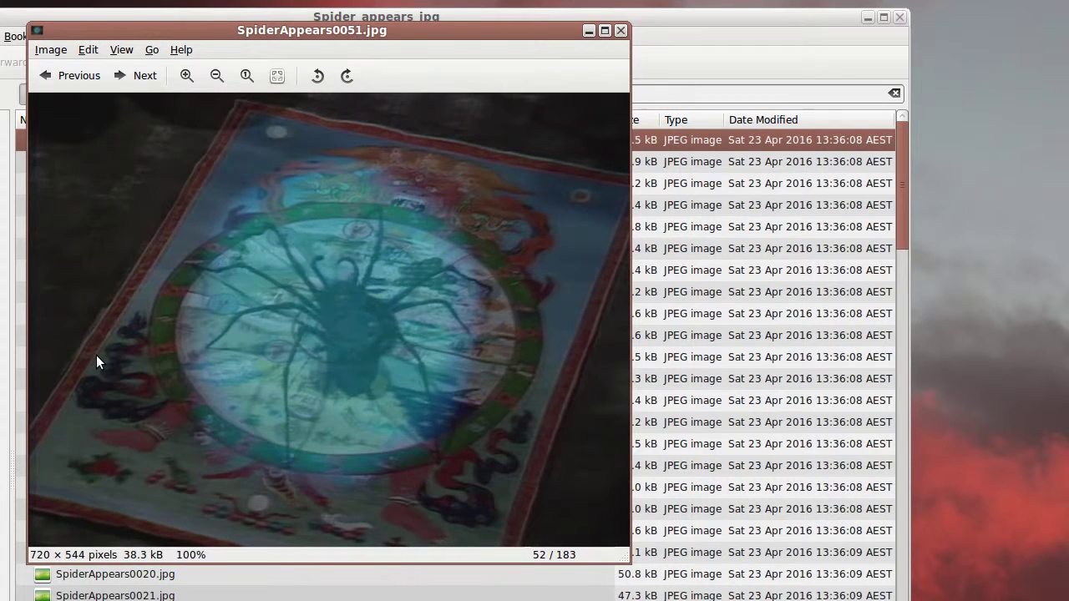
{"action": "scroll", "coordinate": [96, 354], "scroll_direction": "up", "scroll_amount": 20}
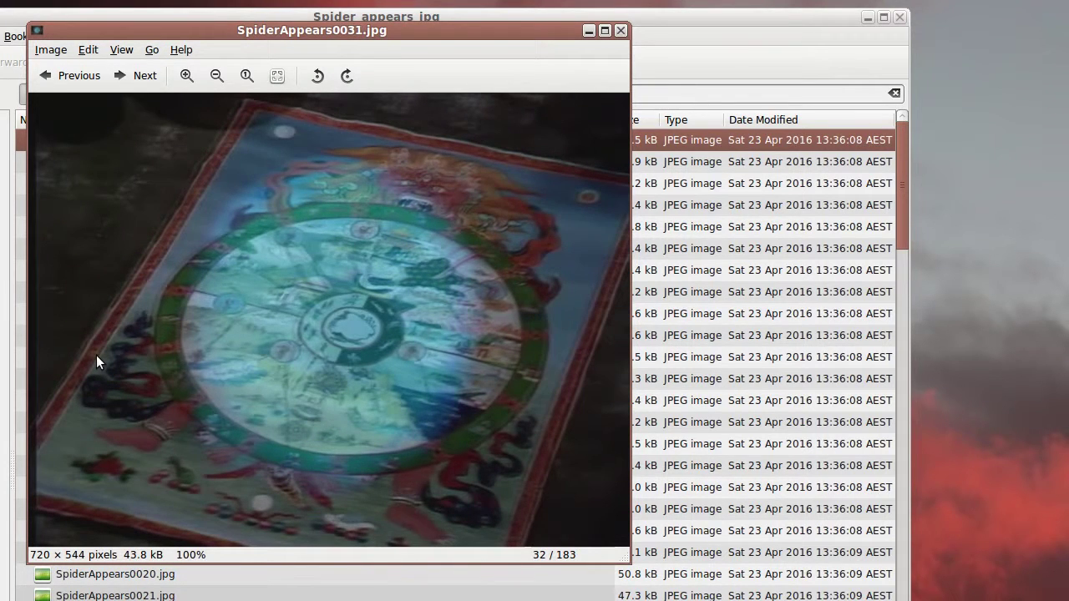
{"action": "scroll", "coordinate": [96, 355], "scroll_direction": "down", "scroll_amount": 13}
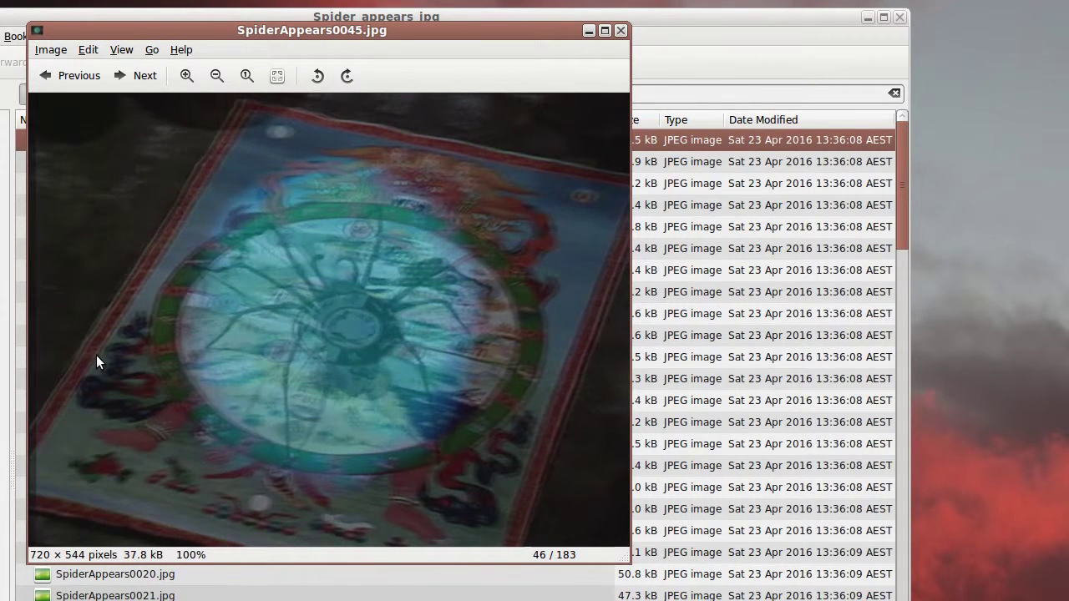
{"action": "scroll", "coordinate": [96, 355], "scroll_direction": "down", "scroll_amount": 2}
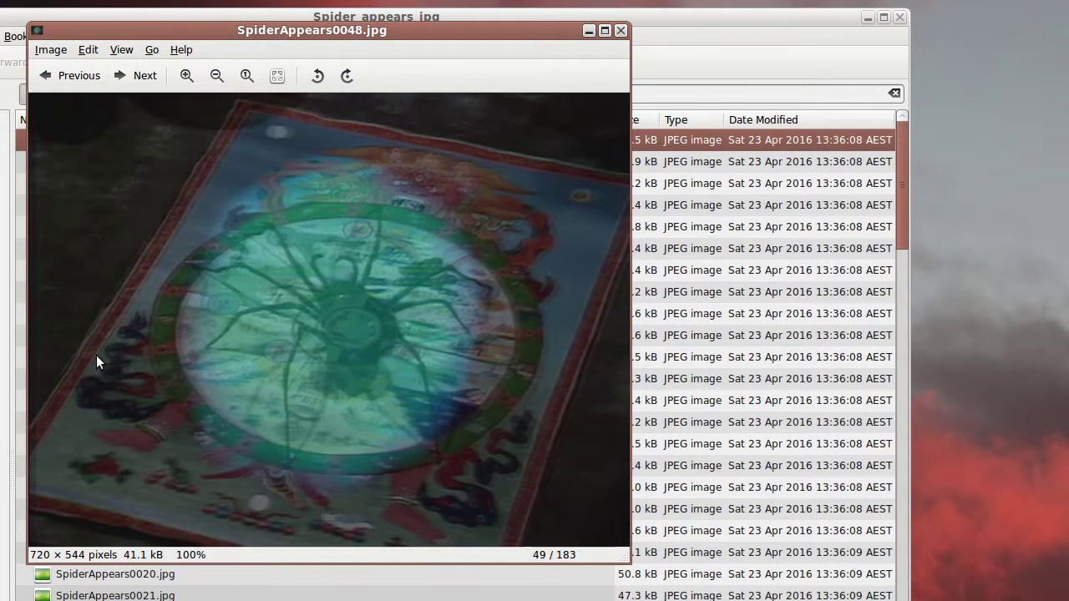
{"action": "scroll", "coordinate": [96, 355], "scroll_direction": "down", "scroll_amount": 20}
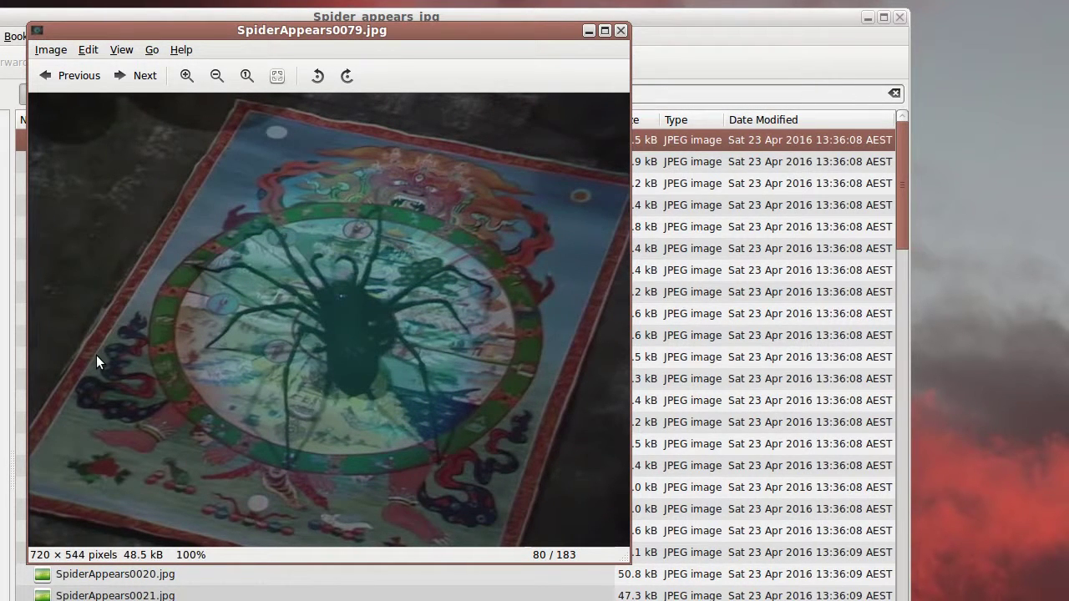
{"action": "scroll", "coordinate": [96, 354], "scroll_direction": "down", "scroll_amount": 3}
{"action": "scroll", "coordinate": [96, 355], "scroll_direction": "up", "scroll_amount": 5}
{"action": "scroll", "coordinate": [96, 355], "scroll_direction": "up", "scroll_amount": 20}
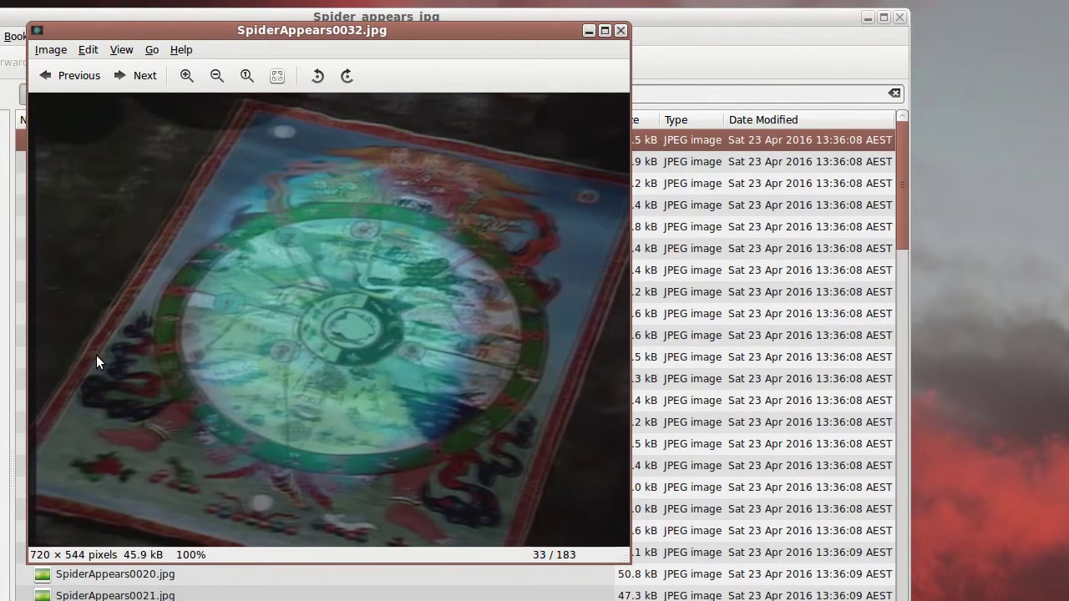
{"action": "scroll", "coordinate": [96, 354], "scroll_direction": "up", "scroll_amount": 20}
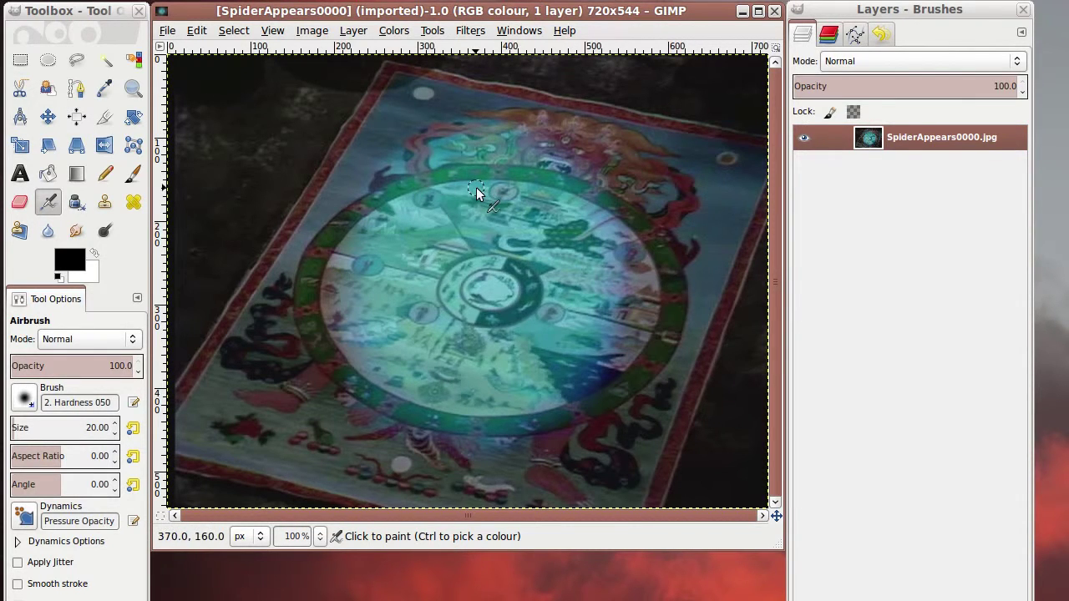
Pick the Rectangle Select tool in GIMP and open the Tools menu.
{"action": "left_click", "coordinate": [22, 62]}
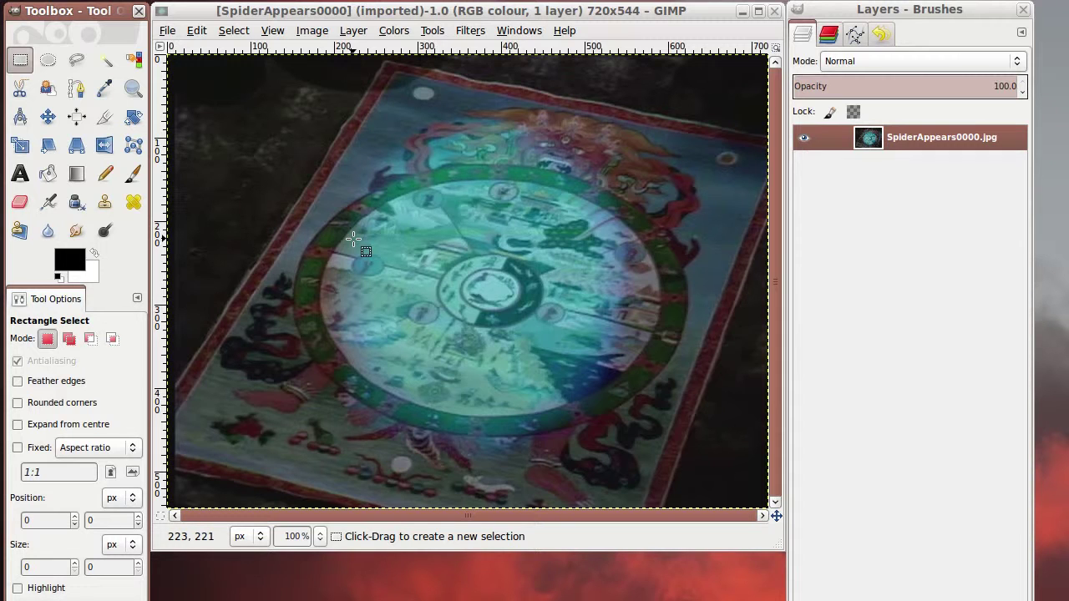
{"action": "left_click", "coordinate": [432, 30]}
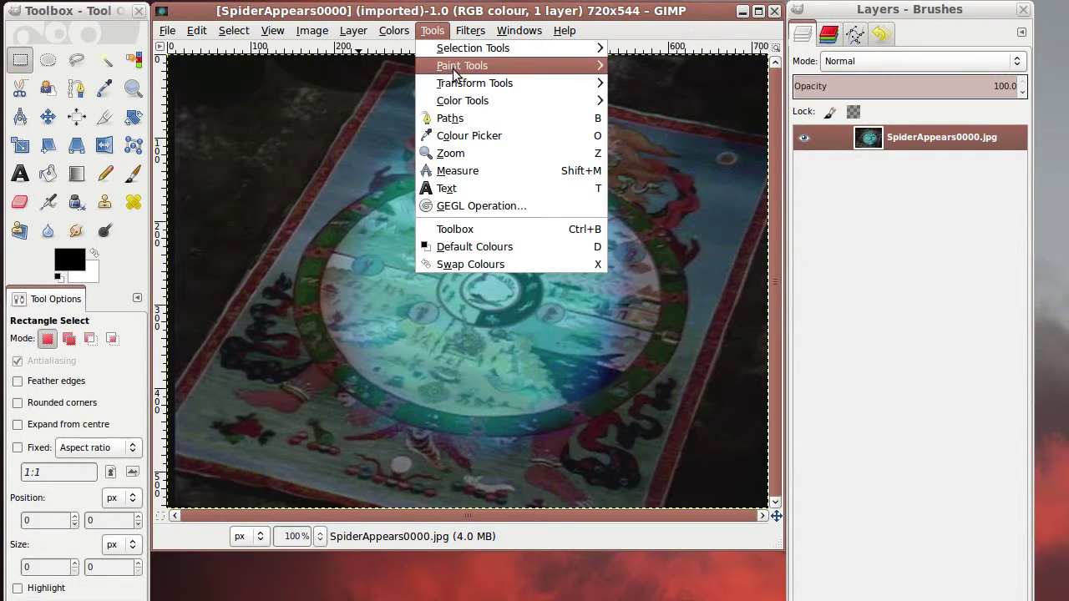
Rotate the SpiderAppears0000 layer by -0.6° around centre X 548, Y 562.
{"action": "mouse_move", "coordinate": [464, 85]}
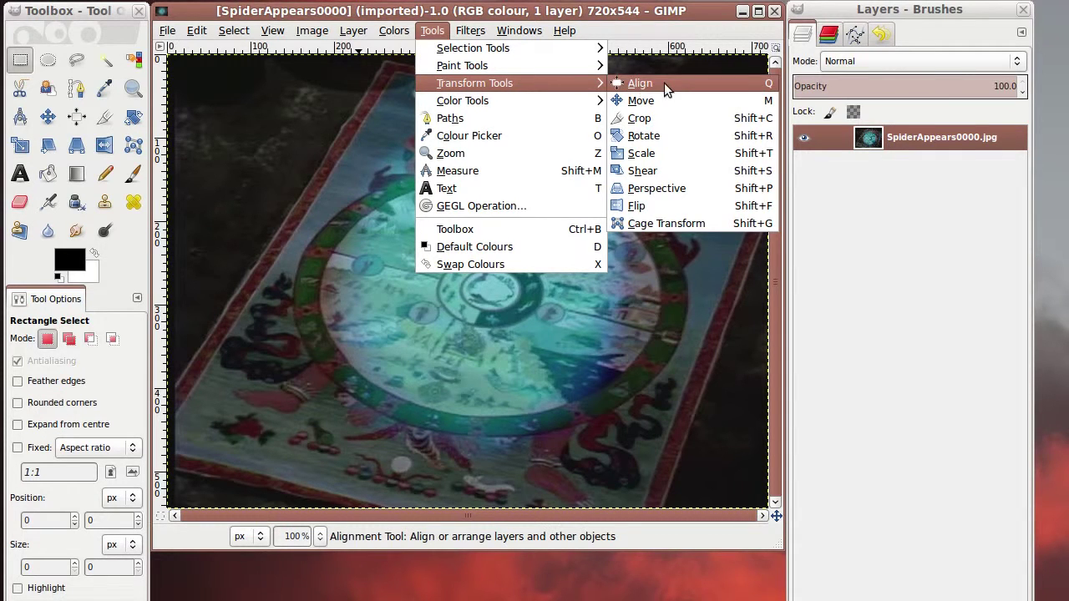
{"action": "left_click", "coordinate": [664, 134]}
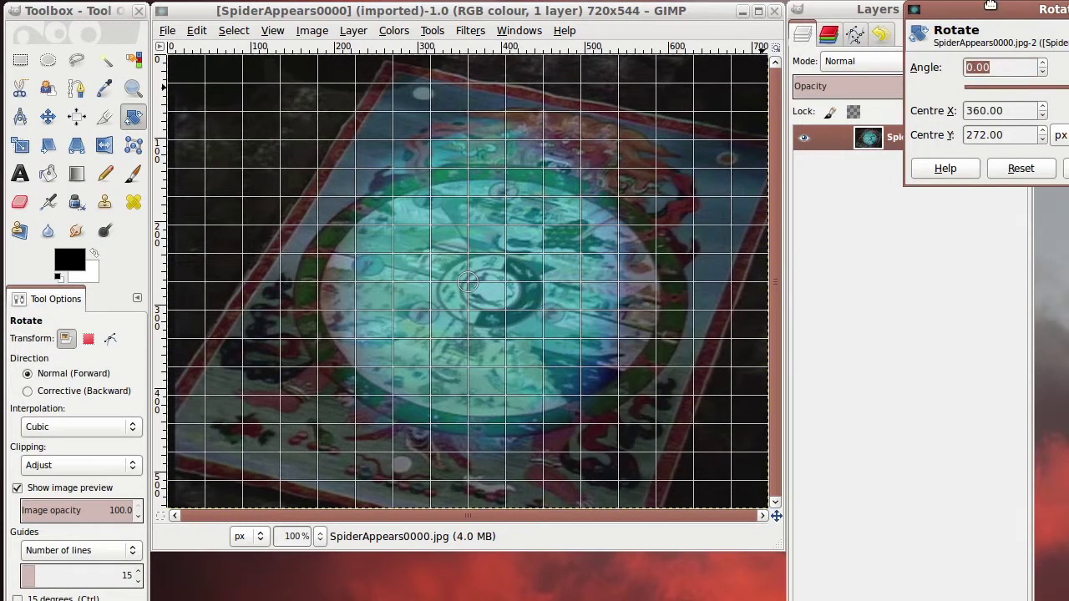
{"action": "left_click_drag", "start_coordinate": [989, 6], "coordinate": [162, 89]}
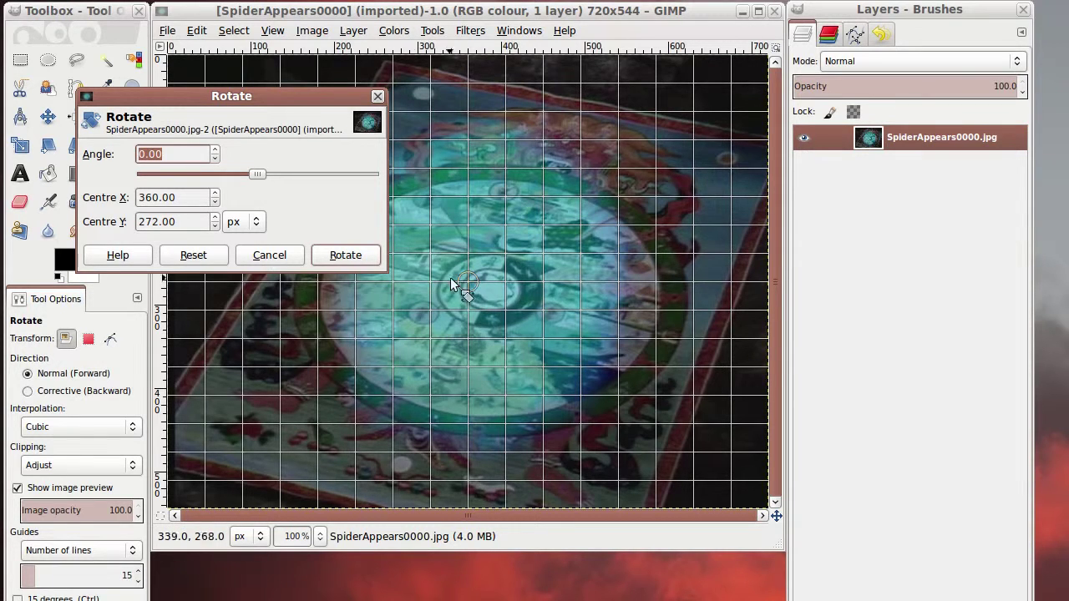
{"action": "left_click_drag", "start_coordinate": [186, 195], "coordinate": [97, 194]}
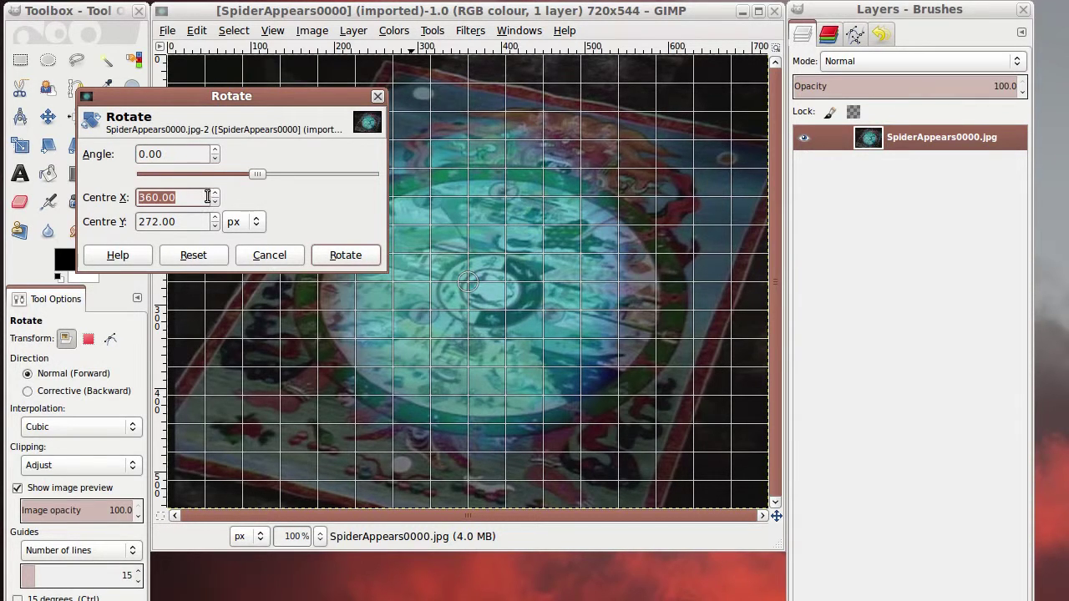
{"action": "type", "text": "548"}
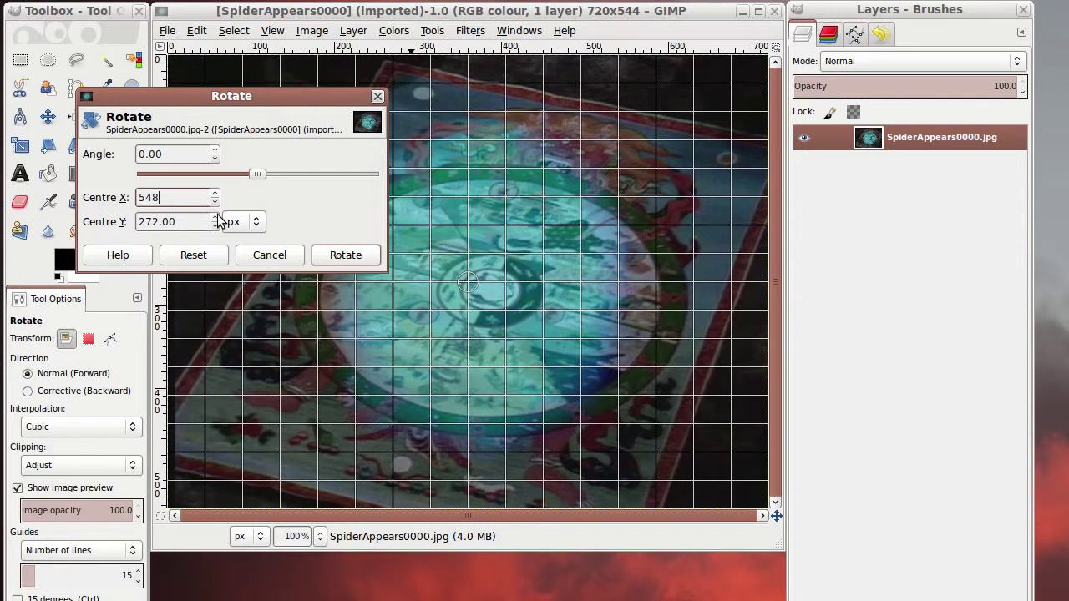
{"action": "left_click_drag", "start_coordinate": [199, 222], "coordinate": [124, 219]}
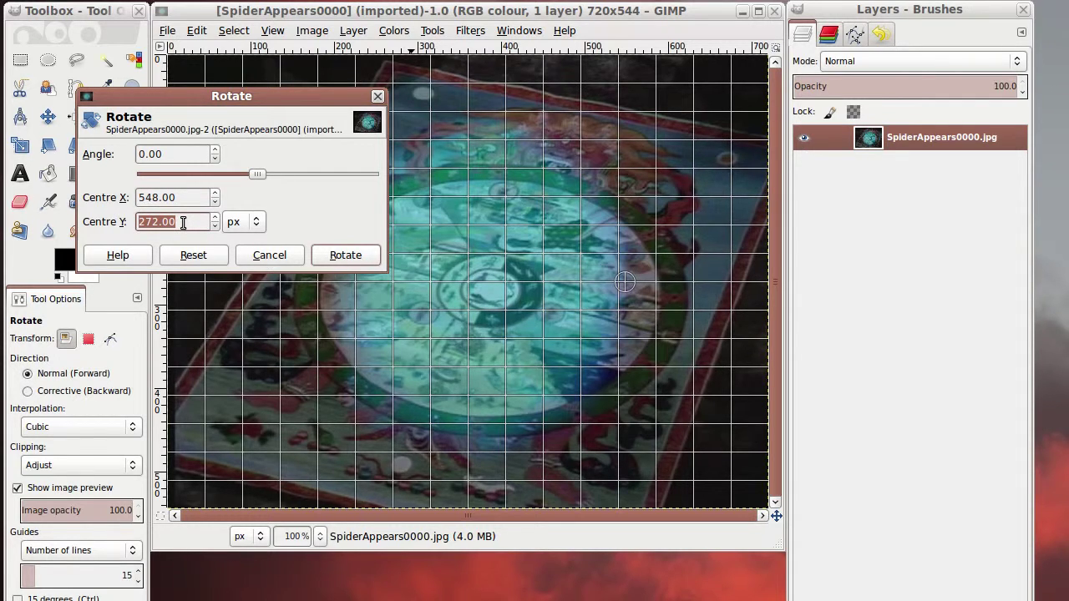
{"action": "type", "text": "562"}
{"action": "key", "text": "Return"}
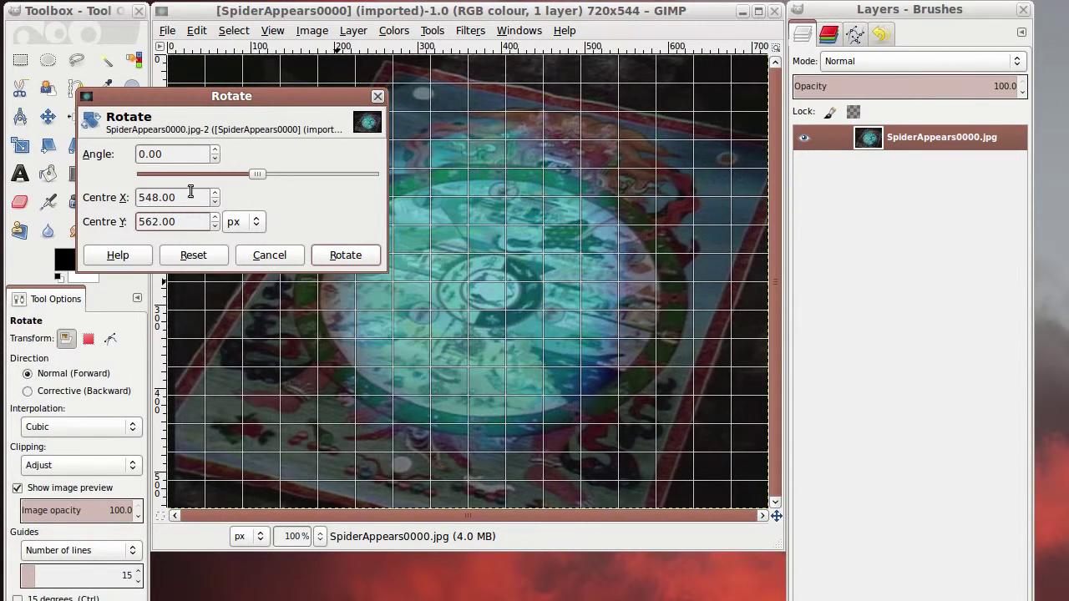
{"action": "triple_click", "coordinate": [182, 148]}
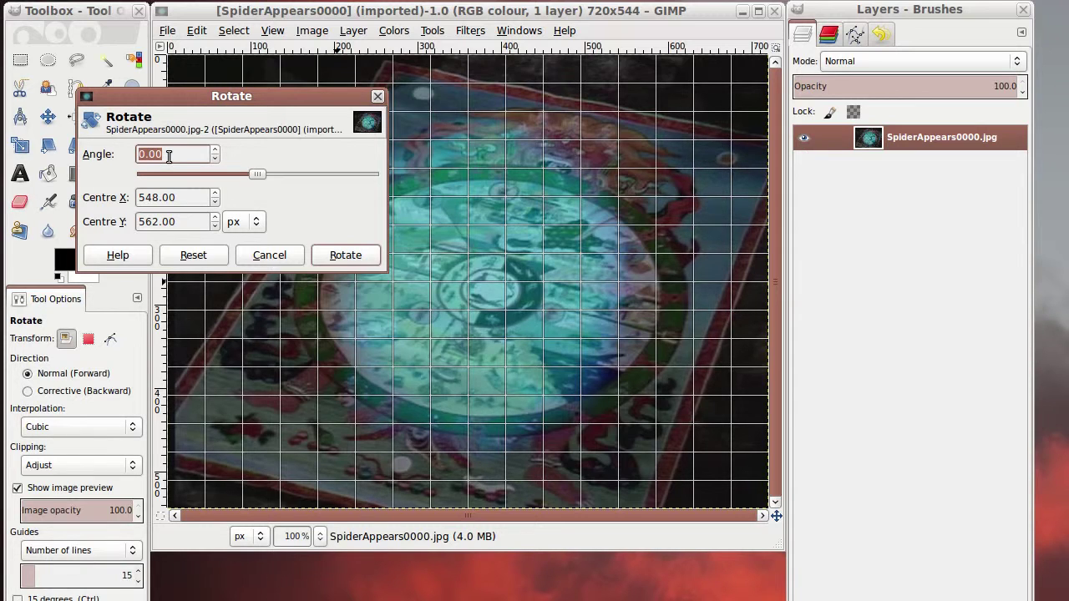
{"action": "type", "text": "-0.65"}
{"action": "left_click", "coordinate": [342, 254]}
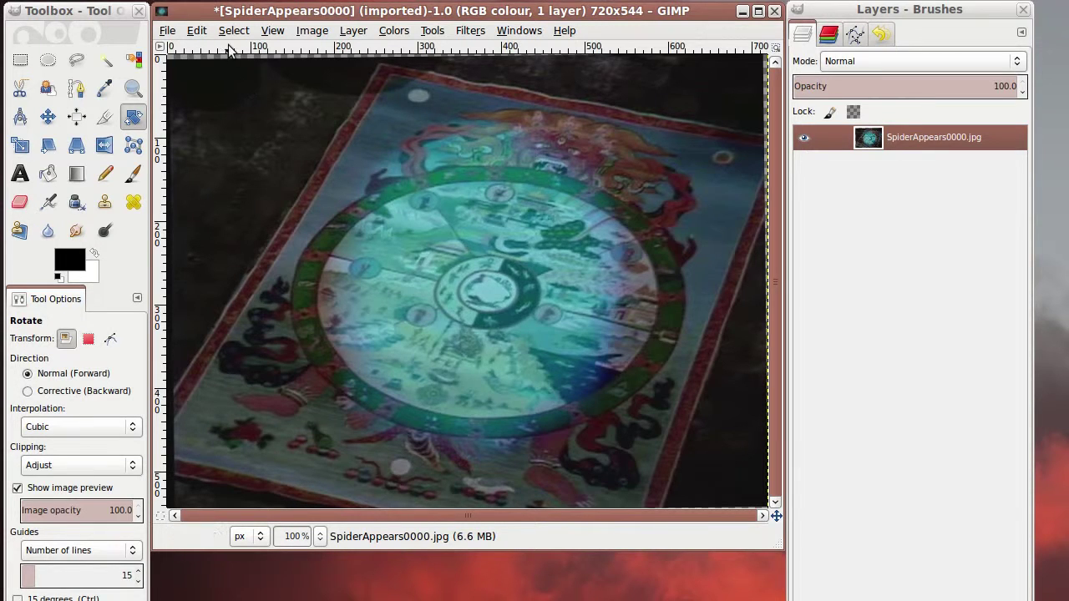
Open SpiderAppears0181.jpg in GIMP as a second image.
{"action": "left_click", "coordinate": [168, 31]}
{"action": "left_click", "coordinate": [182, 81]}
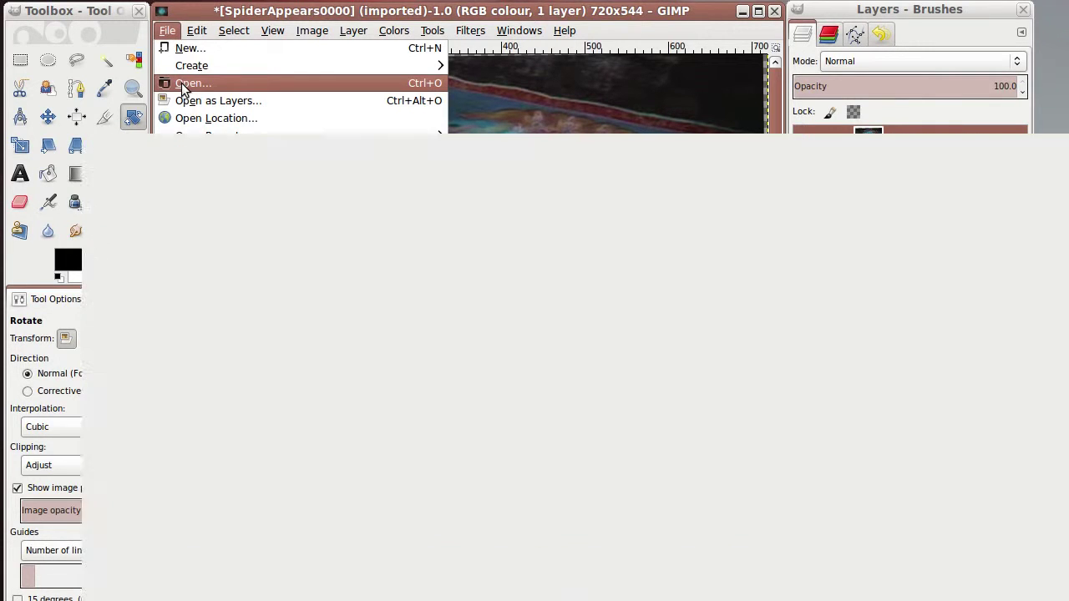
{"action": "left_click_drag", "start_coordinate": [1008, 205], "coordinate": [1034, 555]}
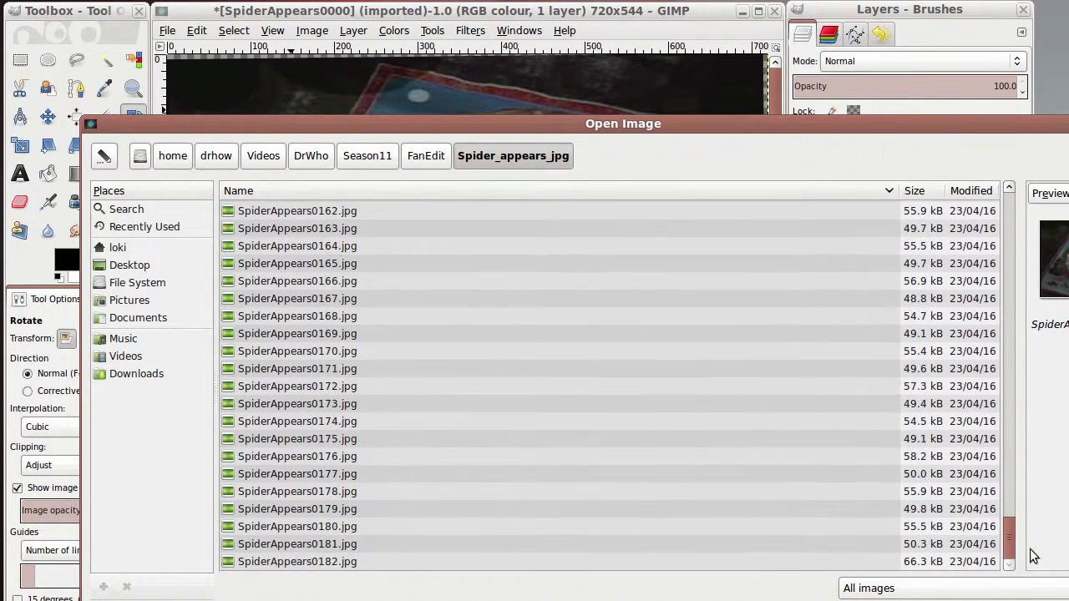
{"action": "left_click", "coordinate": [371, 543]}
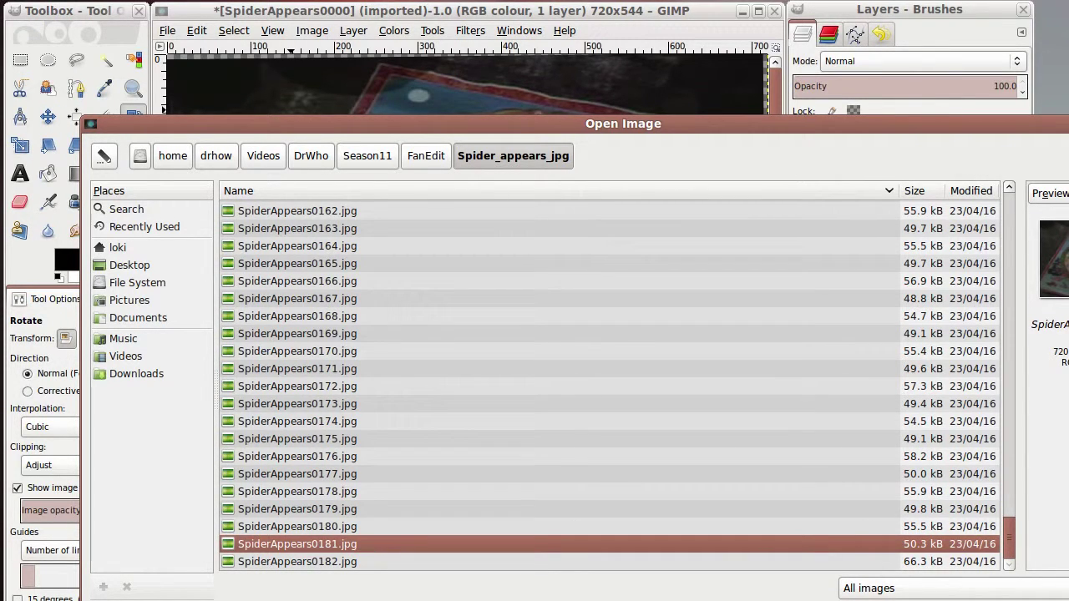
{"action": "key", "text": "Return"}
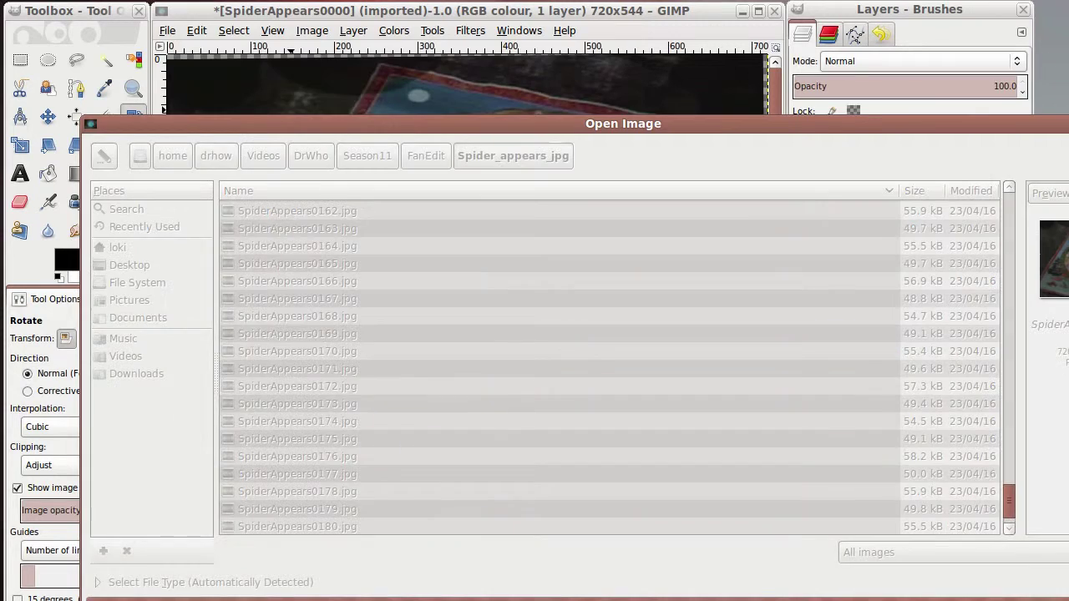
{"action": "left_click_drag", "start_coordinate": [524, 31], "coordinate": [668, 78]}
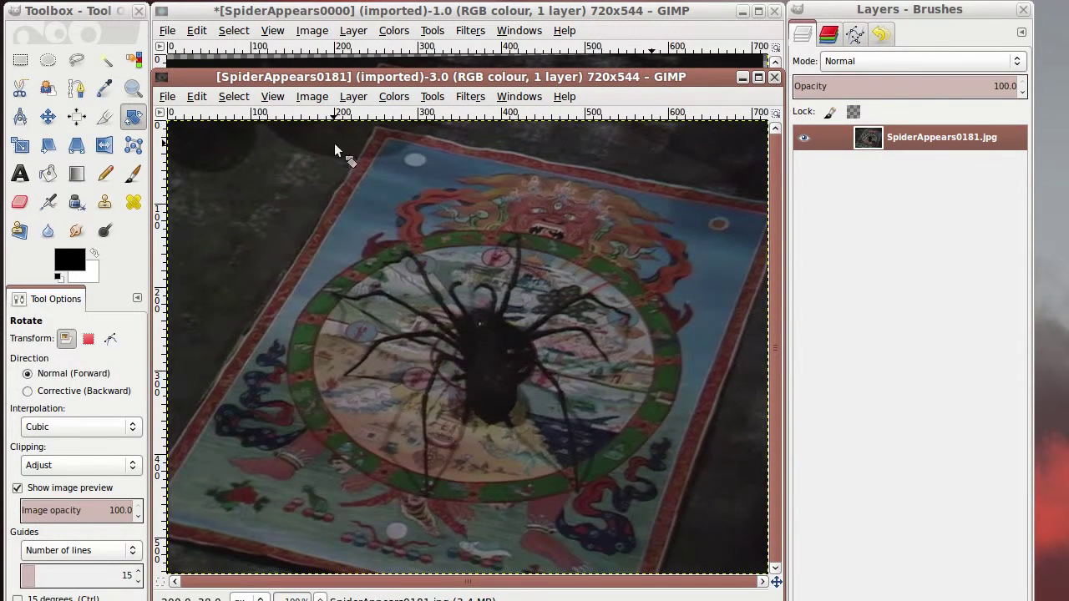
Select a 686×520 rectangle at 20,13 on frame 0181 and feather it by 5 px.
{"action": "left_click", "coordinate": [20, 60]}
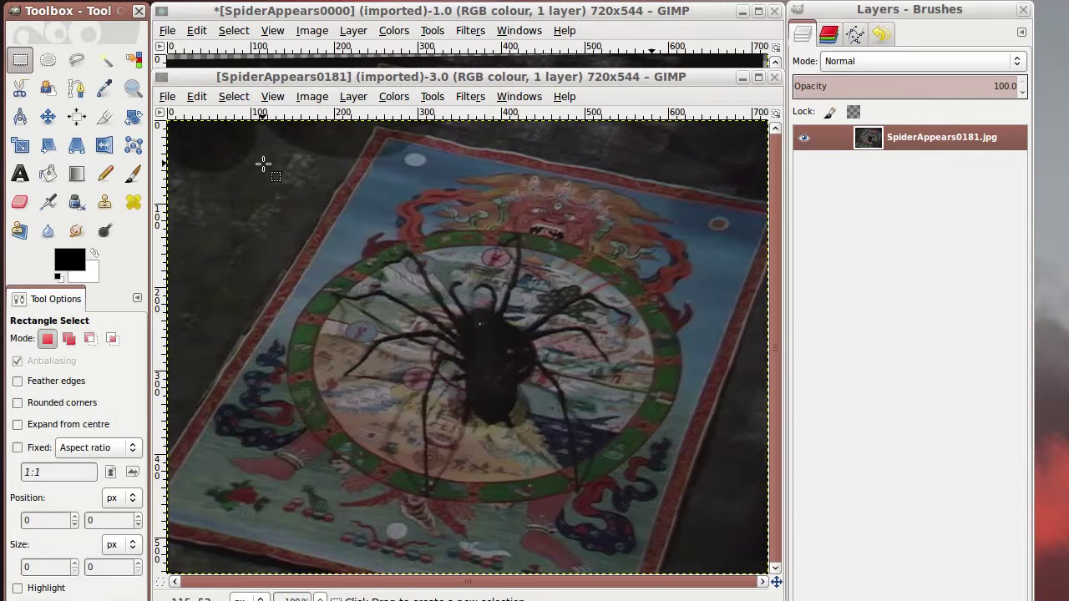
{"action": "left_click", "coordinate": [183, 132]}
{"action": "left_click_drag", "start_coordinate": [183, 132], "coordinate": [756, 566]}
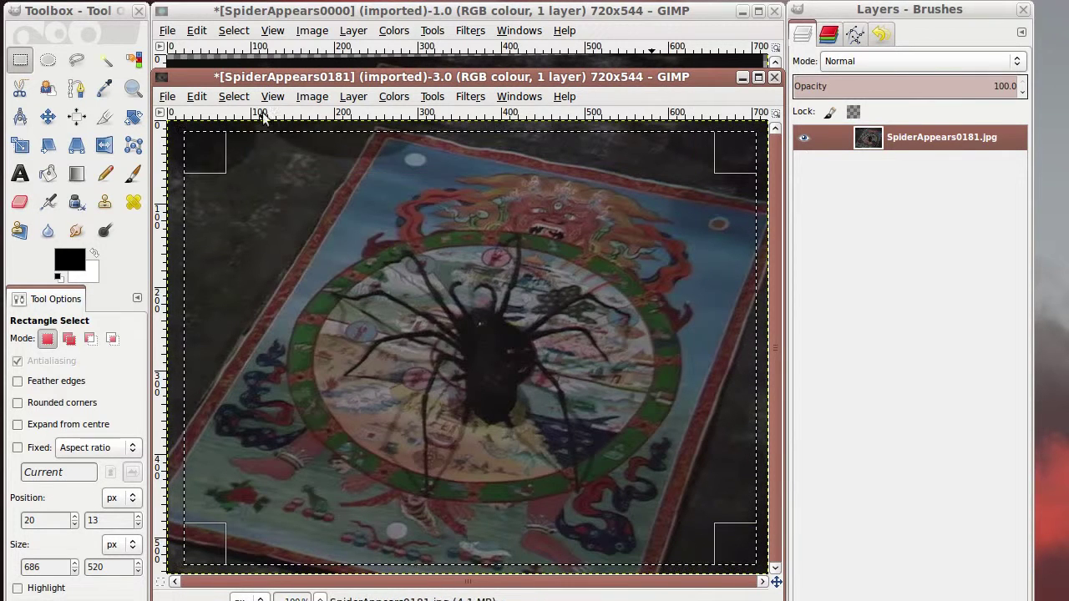
{"action": "left_click", "coordinate": [234, 96]}
{"action": "left_click", "coordinate": [273, 242]}
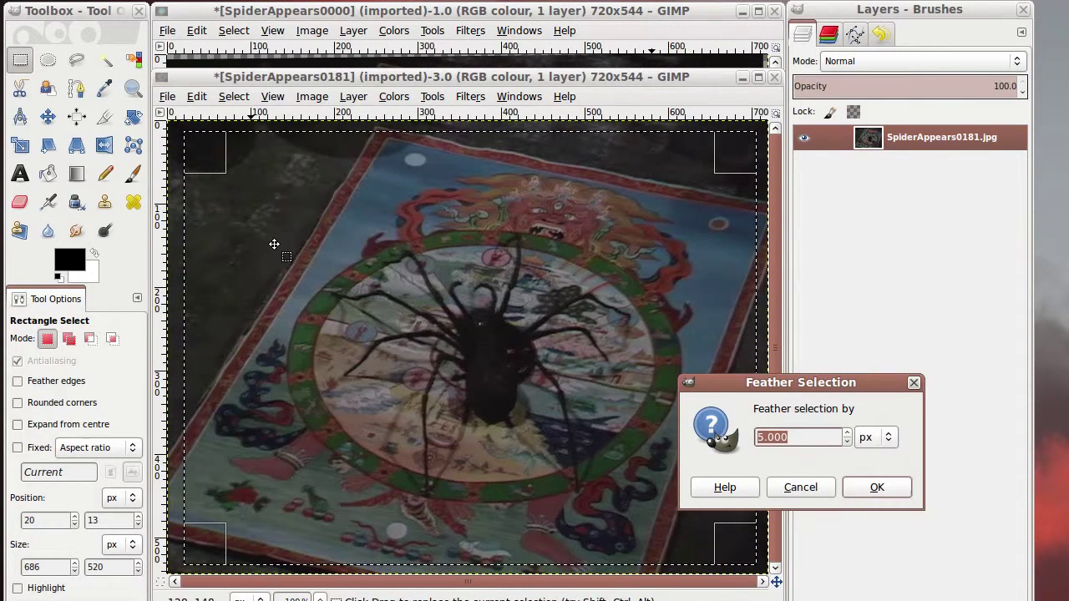
{"action": "left_click", "coordinate": [855, 484]}
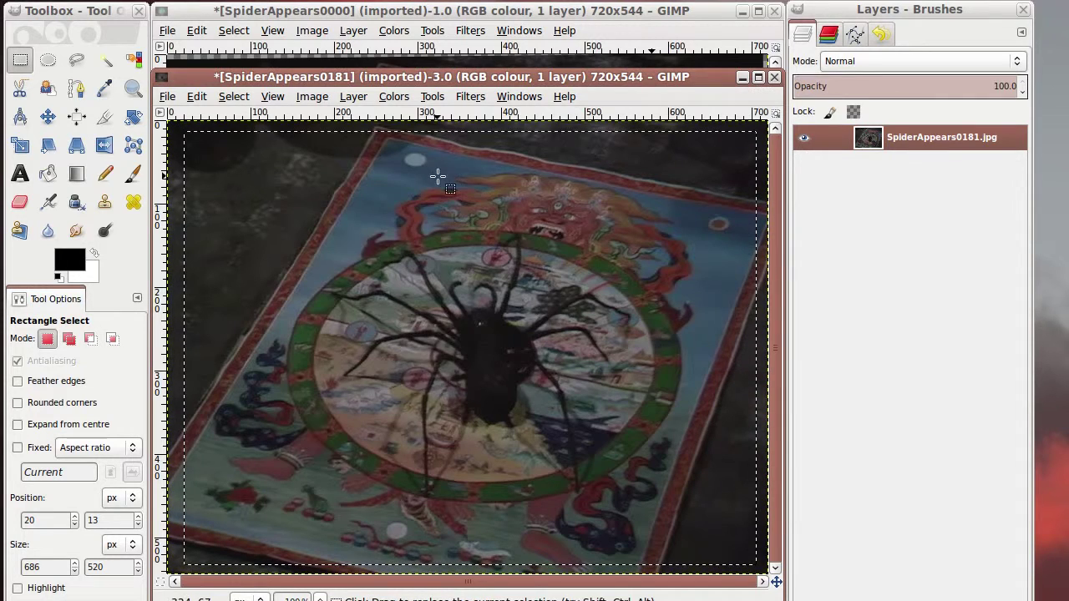
{"action": "left_click", "coordinate": [355, 96]}
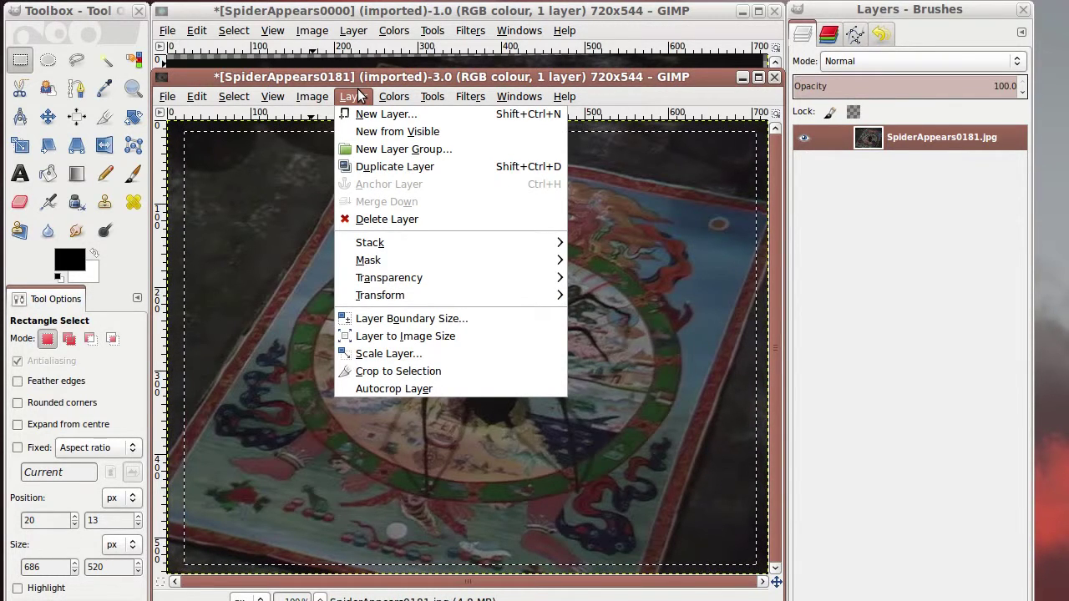
Add an alpha channel to frame 0181 and cut out its feathered centre.
{"action": "mouse_move", "coordinate": [382, 280]}
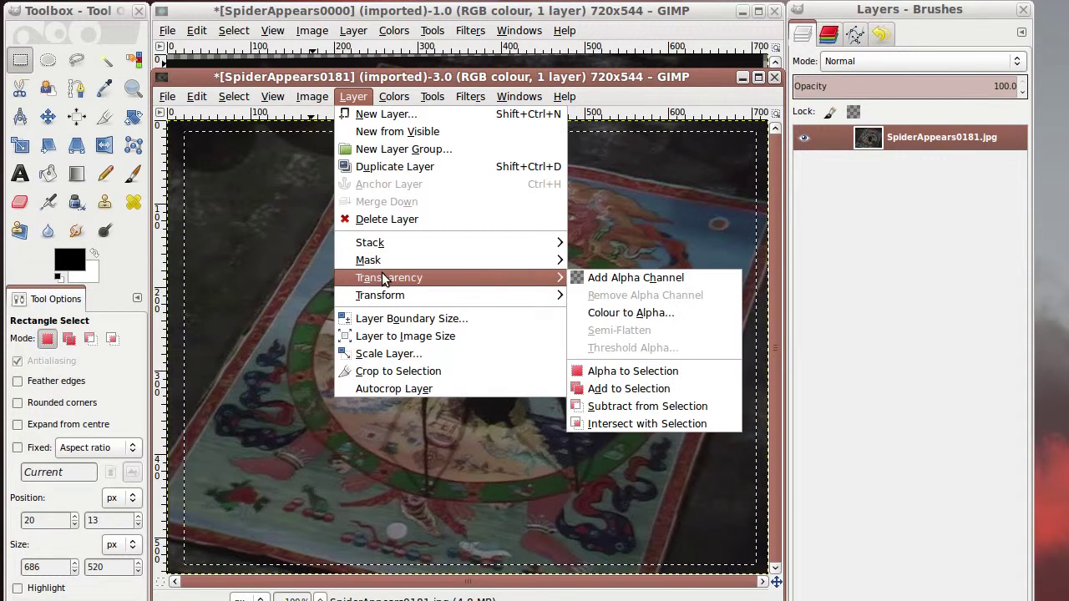
{"action": "left_click", "coordinate": [580, 282]}
{"action": "left_click", "coordinate": [196, 97]}
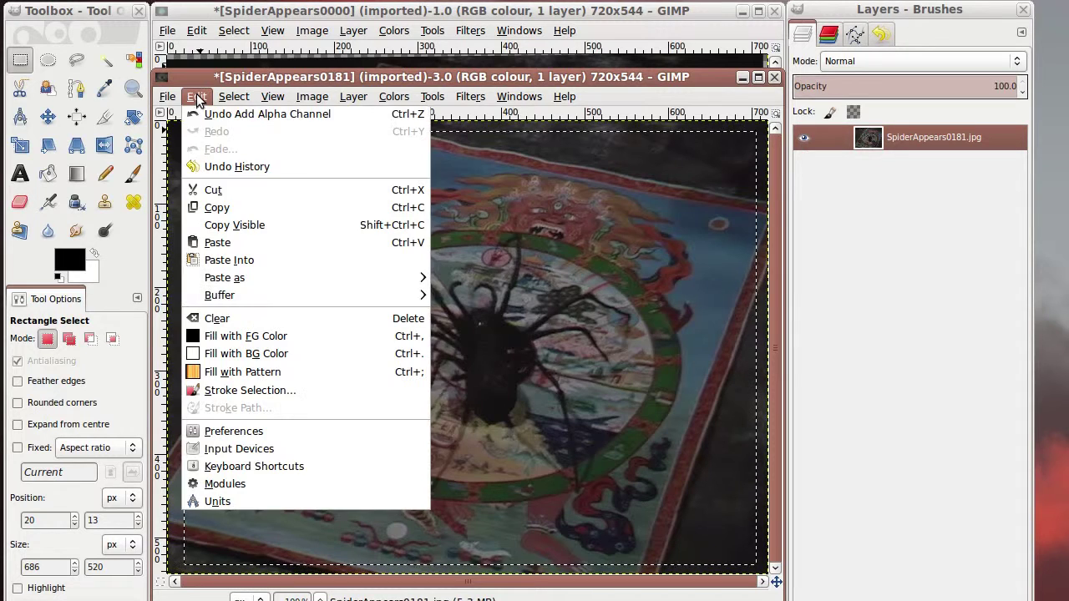
{"action": "left_click", "coordinate": [220, 189]}
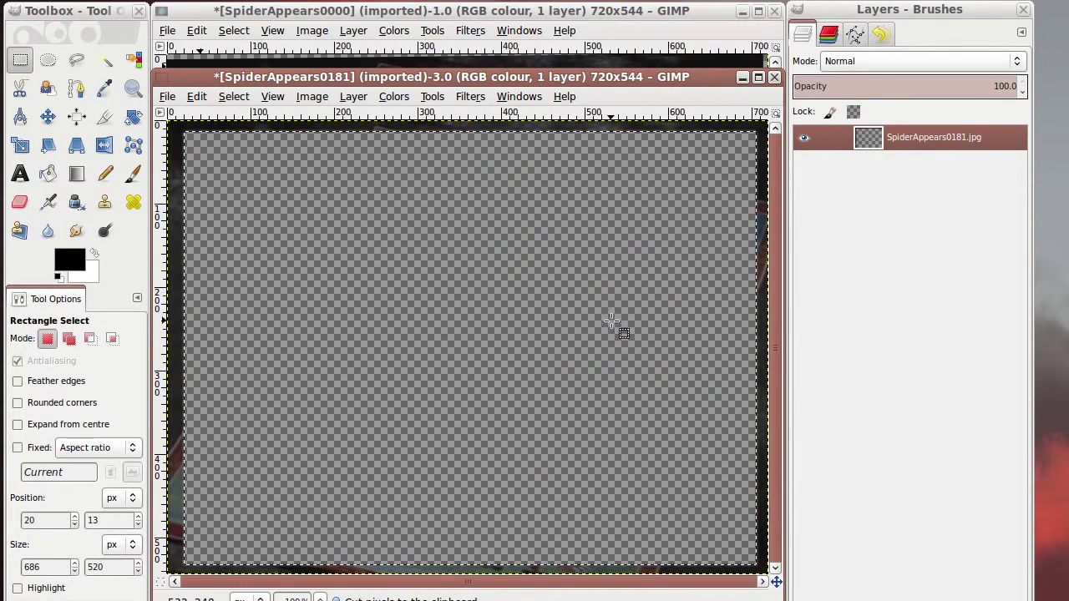
Select all of frame 0181, copy the remaining border, and bring SpiderAppears0000 forward.
{"action": "left_click", "coordinate": [234, 97]}
{"action": "left_click", "coordinate": [239, 117]}
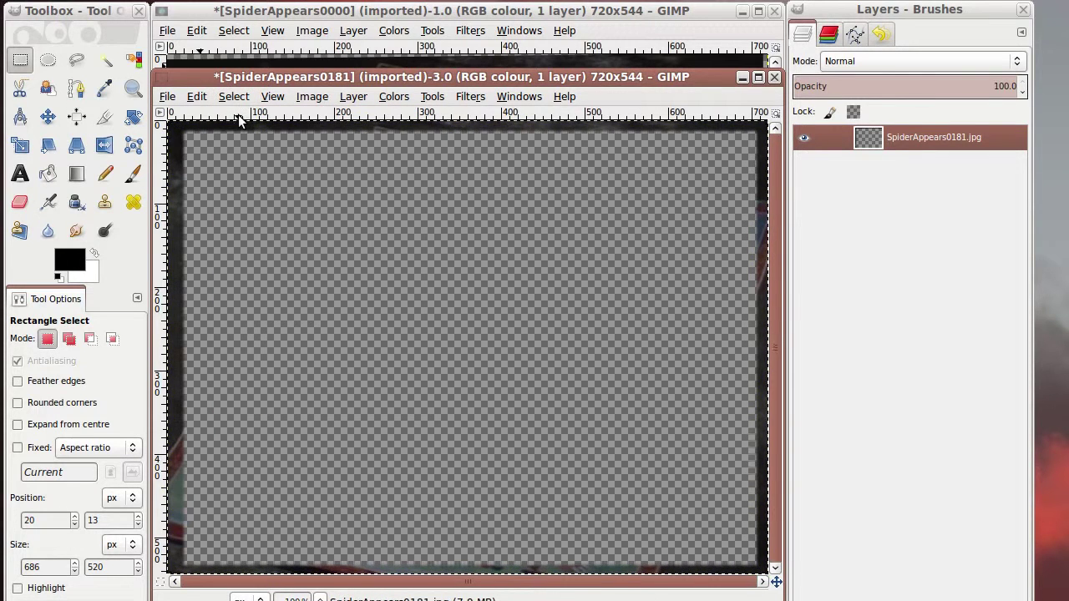
{"action": "left_click", "coordinate": [208, 97]}
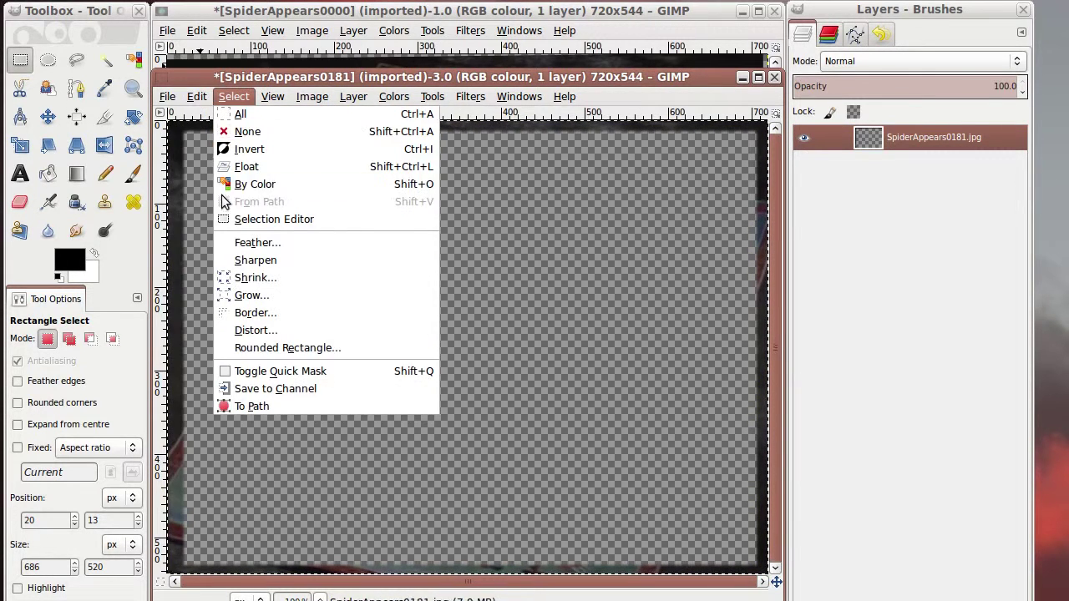
{"action": "left_click", "coordinate": [216, 208]}
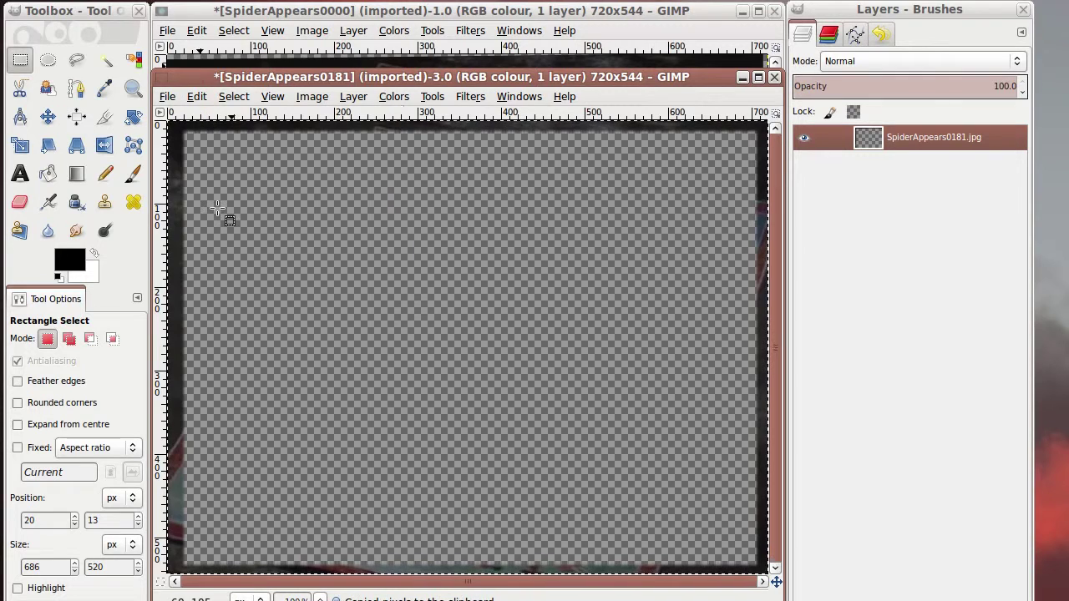
{"action": "left_click", "coordinate": [397, 15]}
Add a new transparent layer and offset frame 0000 by X -6, Y -2 px.
{"action": "left_click", "coordinate": [364, 30]}
{"action": "key", "text": "shift+ctrl+n"}
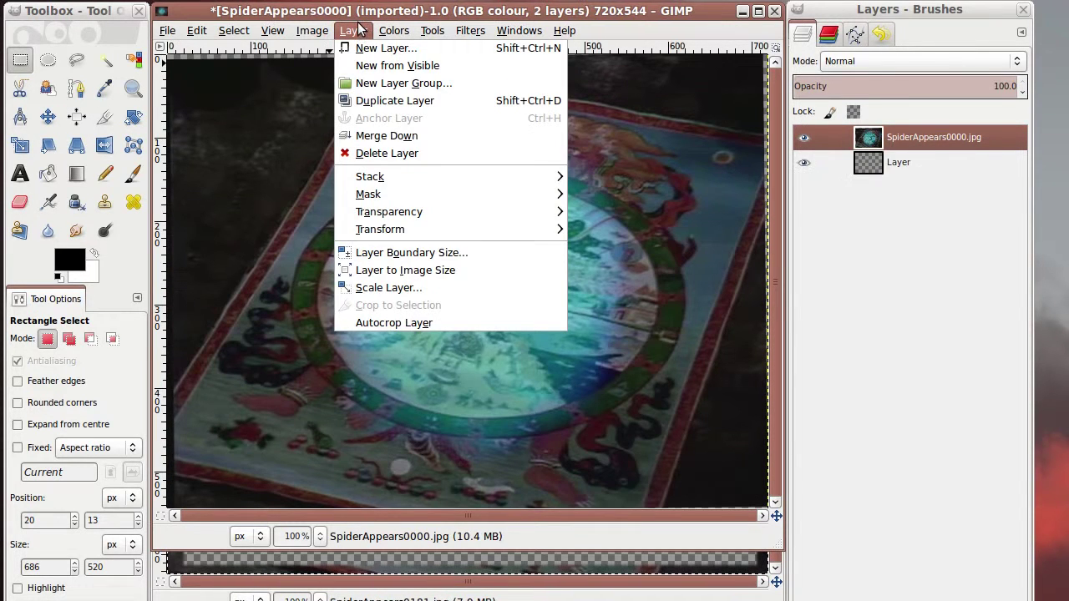
{"action": "mouse_move", "coordinate": [369, 231]}
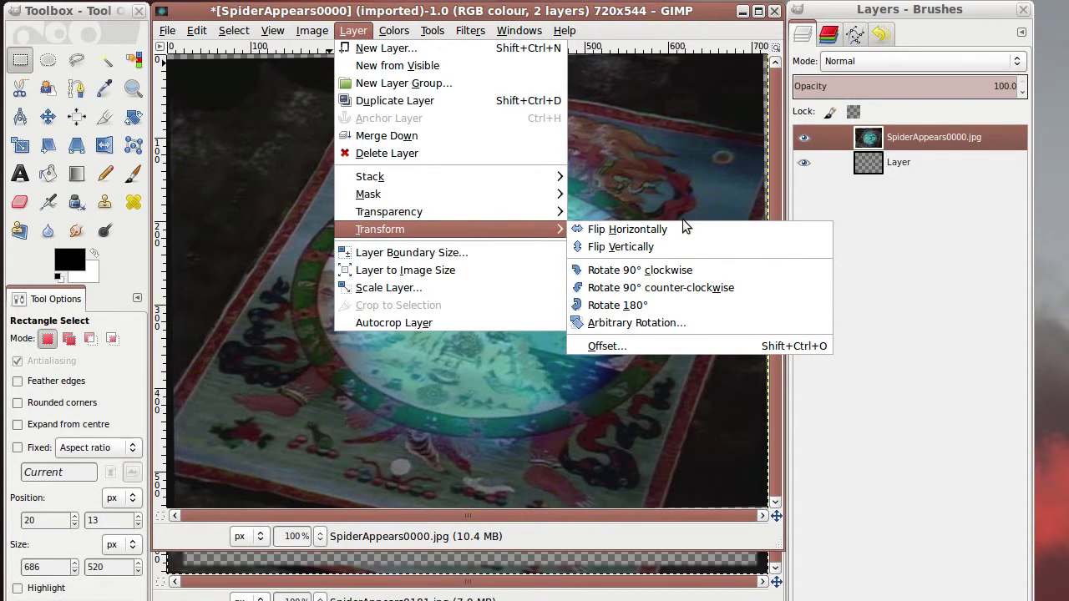
{"action": "left_click", "coordinate": [664, 345]}
{"action": "left_click", "coordinate": [447, 238]}
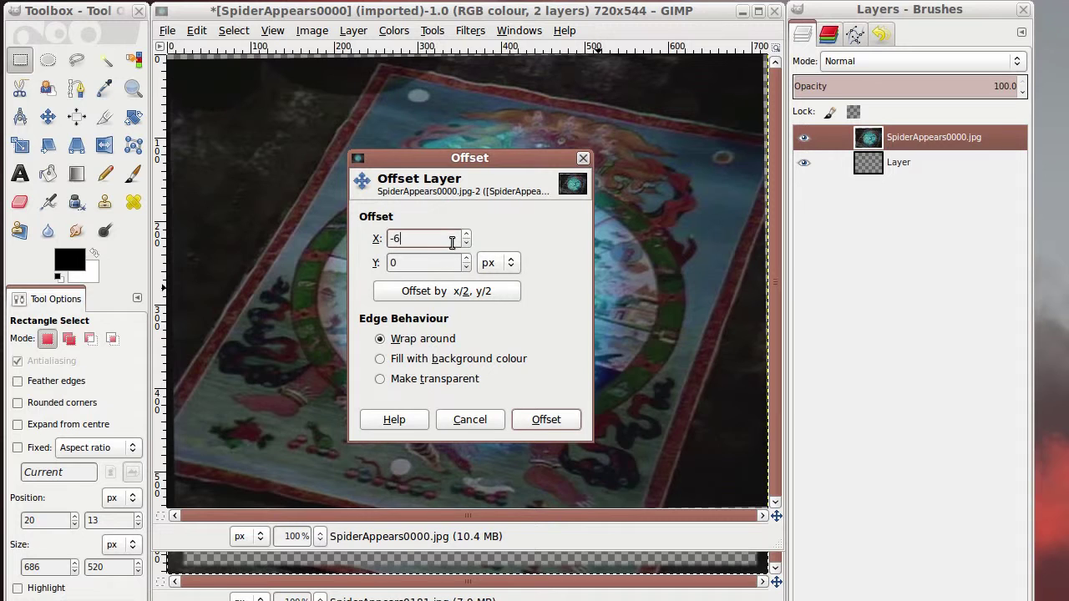
{"action": "left_click", "coordinate": [438, 267]}
{"action": "type", "text": "-"}
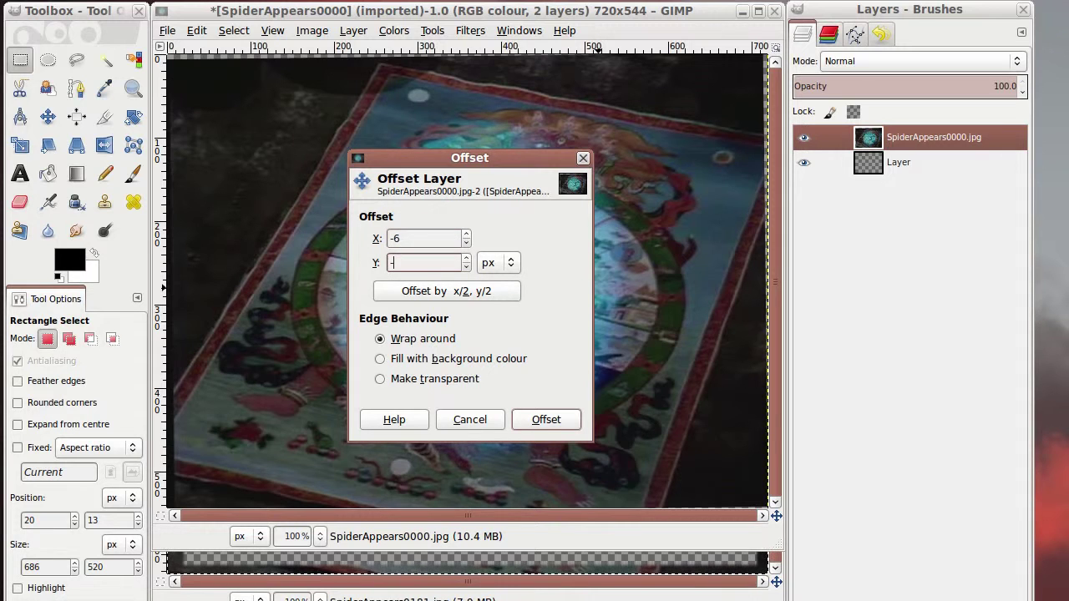
{"action": "type", "text": "2"}
{"action": "left_click", "coordinate": [546, 420]}
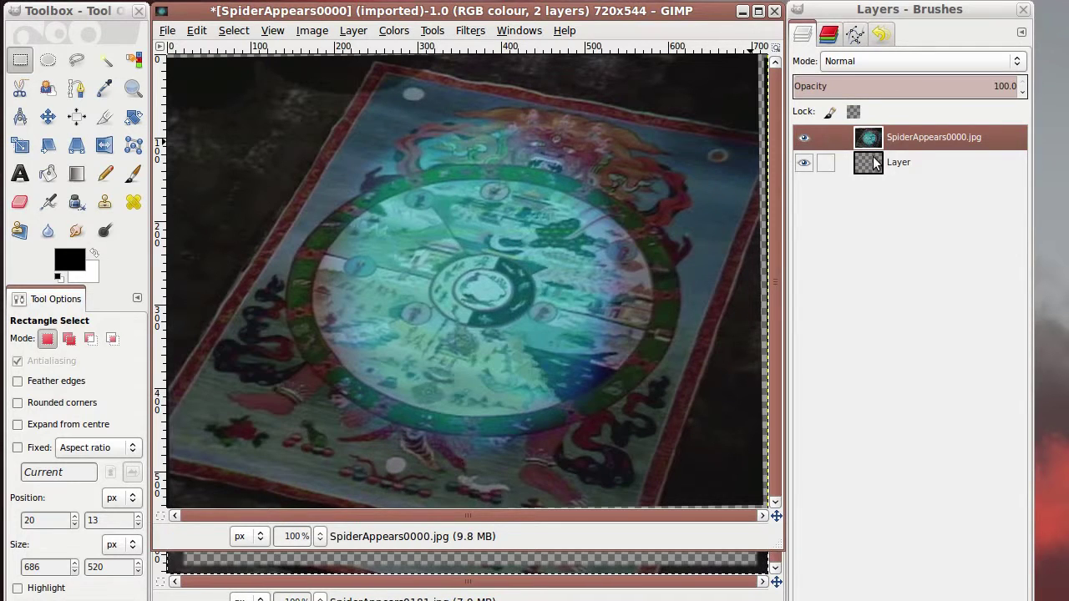
Raise the transparent layer above the frame and paste the copied border from frame 0181.
{"action": "left_click", "coordinate": [901, 163]}
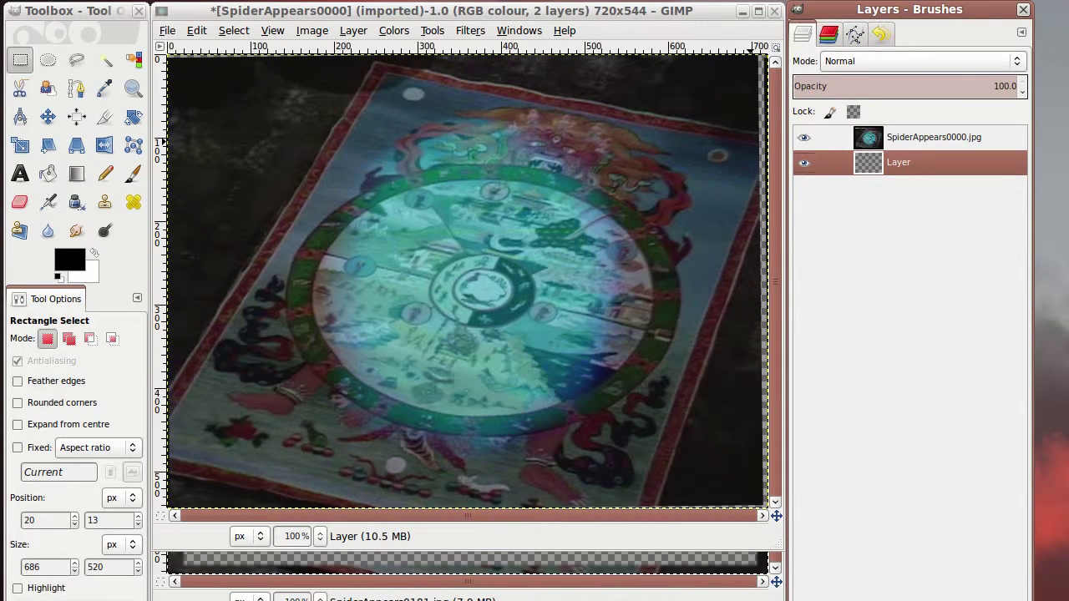
{"action": "left_click_drag", "start_coordinate": [901, 164], "coordinate": [877, 140]}
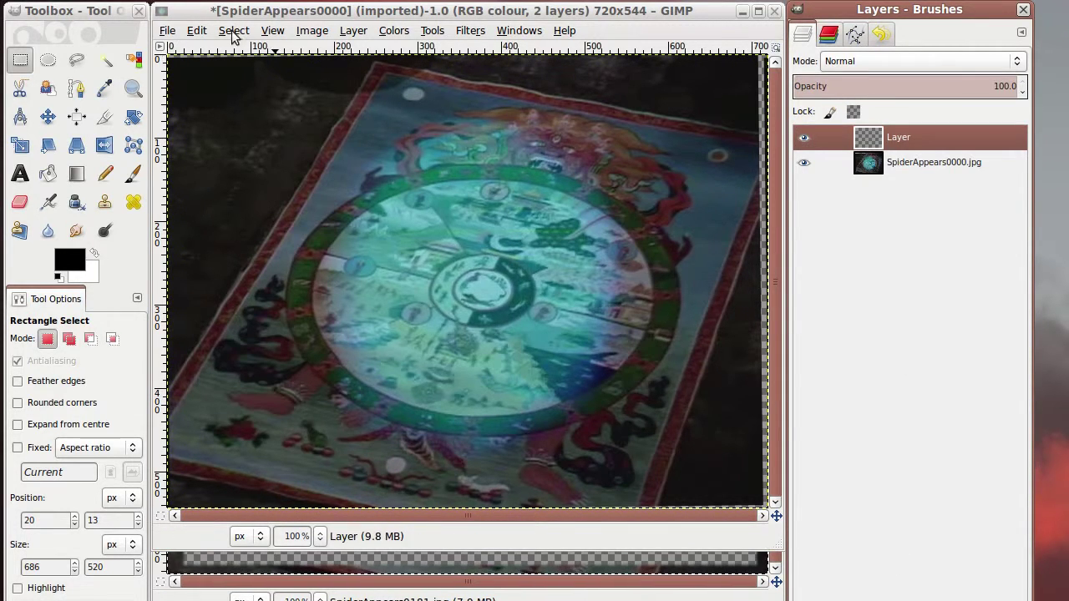
{"action": "left_click", "coordinate": [197, 31]}
{"action": "left_click", "coordinate": [223, 177]}
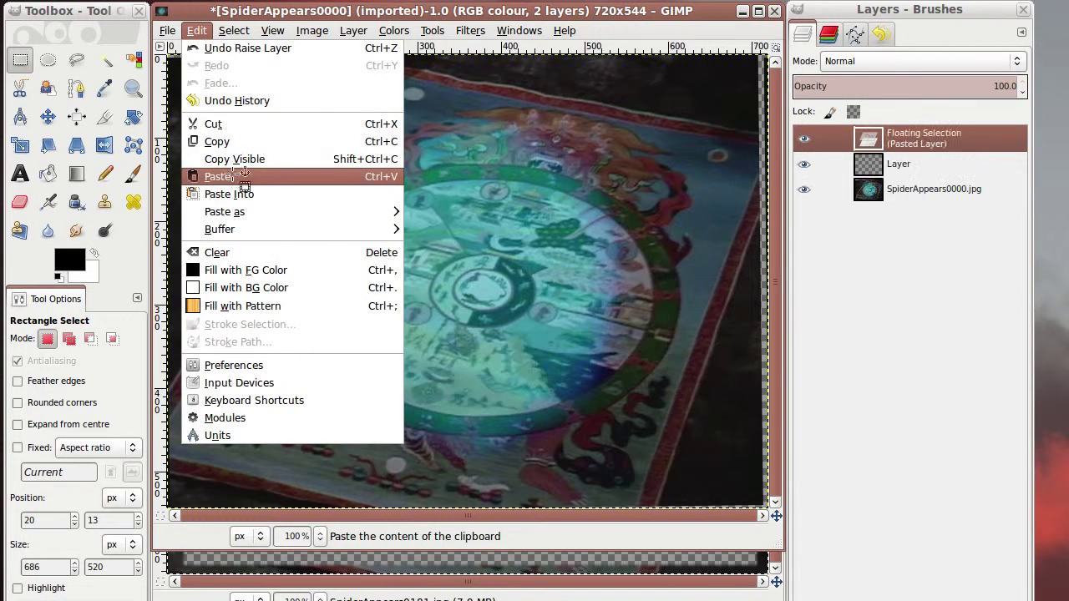
Merge all visible layers into a single layer.
{"action": "left_click", "coordinate": [353, 31]}
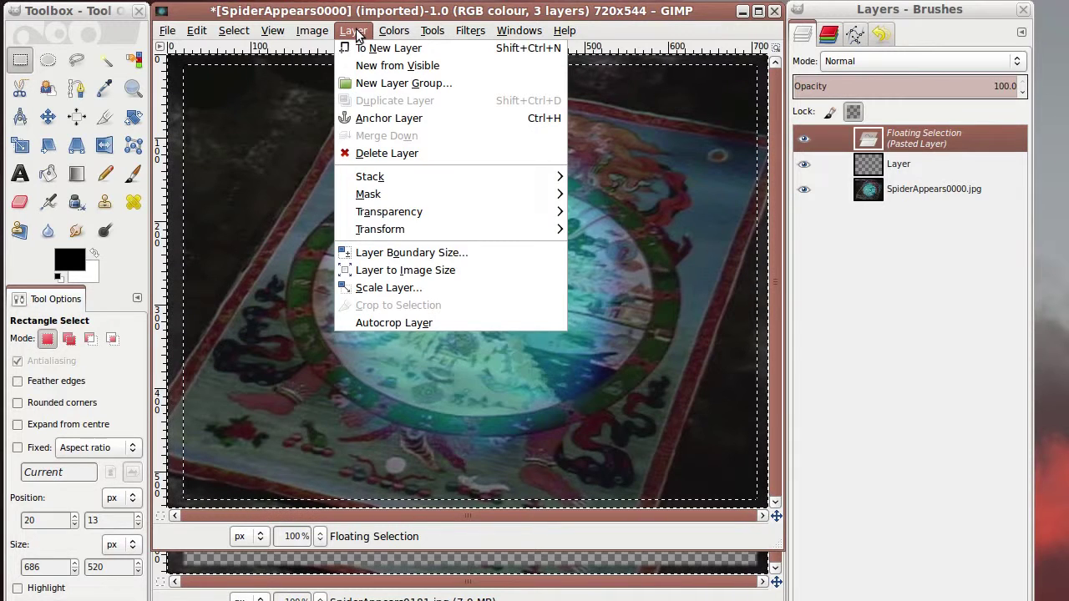
{"action": "mouse_move", "coordinate": [377, 33]}
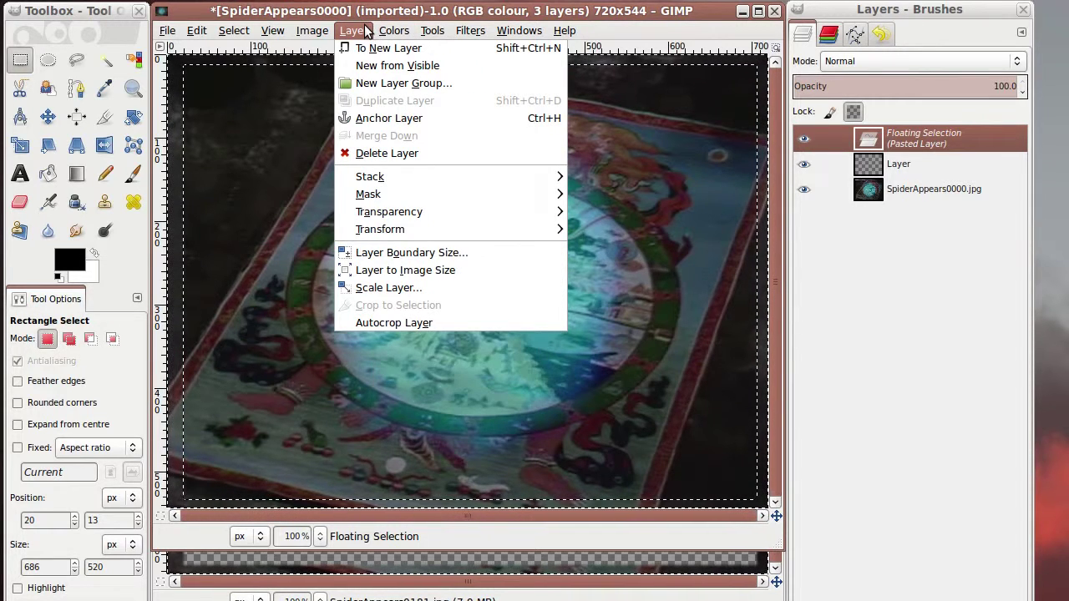
{"action": "mouse_move", "coordinate": [314, 31]}
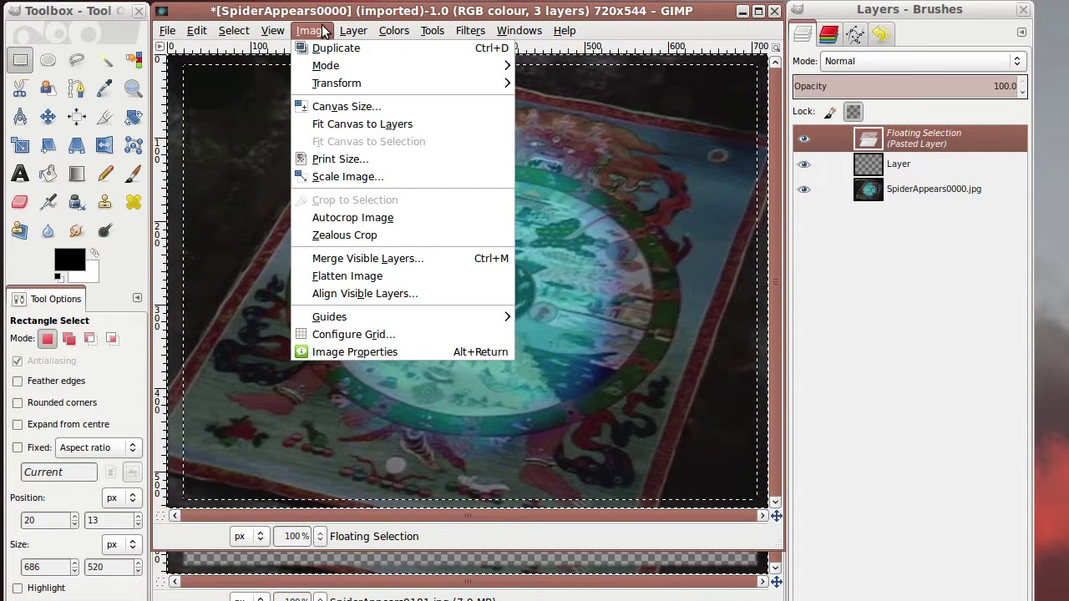
{"action": "left_click", "coordinate": [338, 259]}
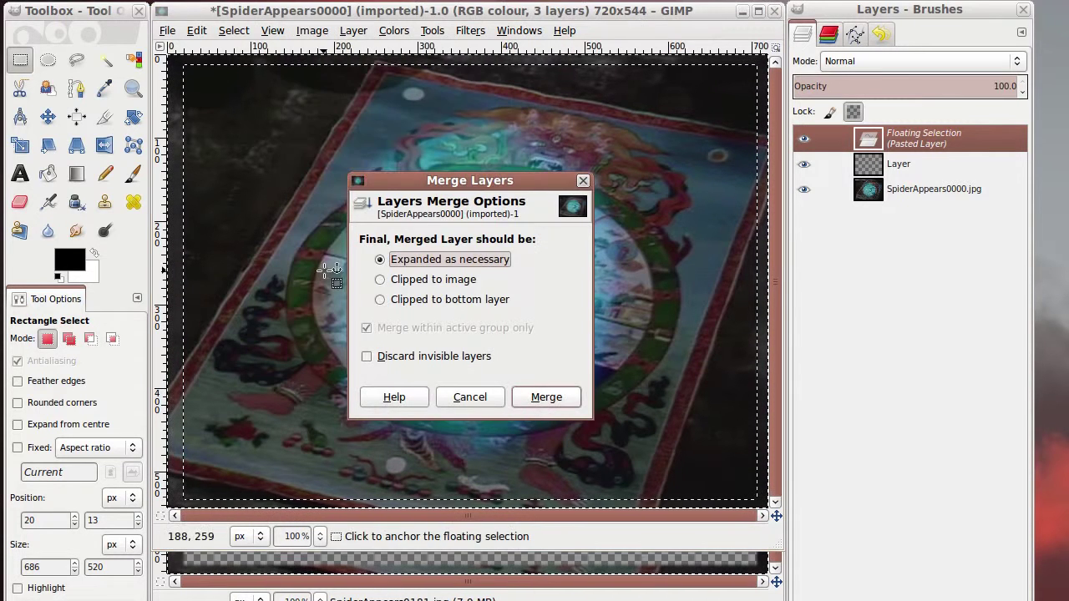
{"action": "left_click", "coordinate": [562, 399]}
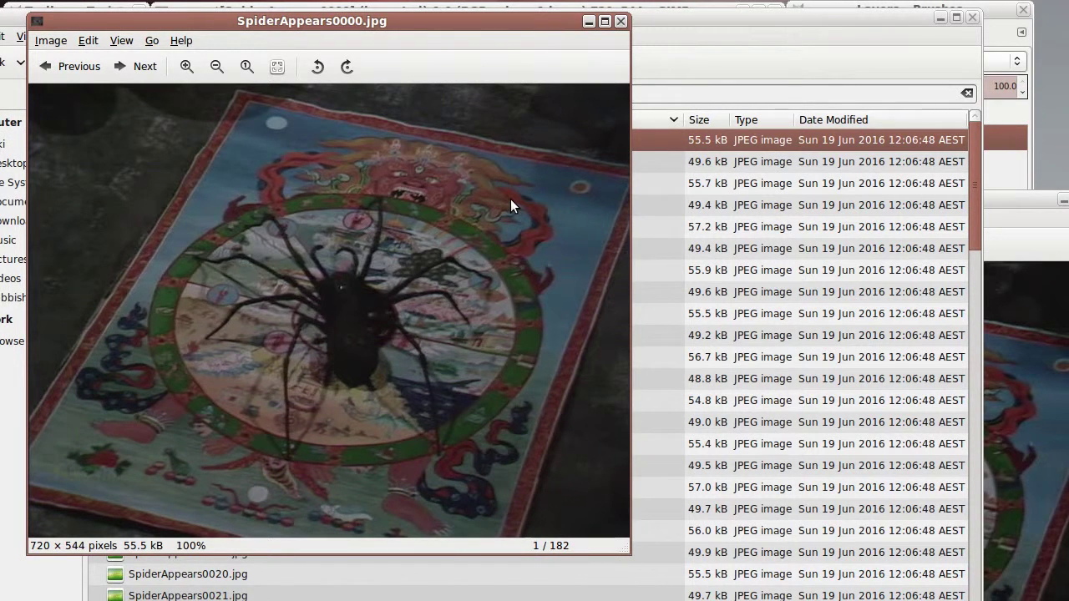
Advance through the SpiderAppears JPEG frames with the Right arrow to check the spider on the mandala.
{"action": "key", "text": "Right"}
{"action": "key", "text": "Right"}
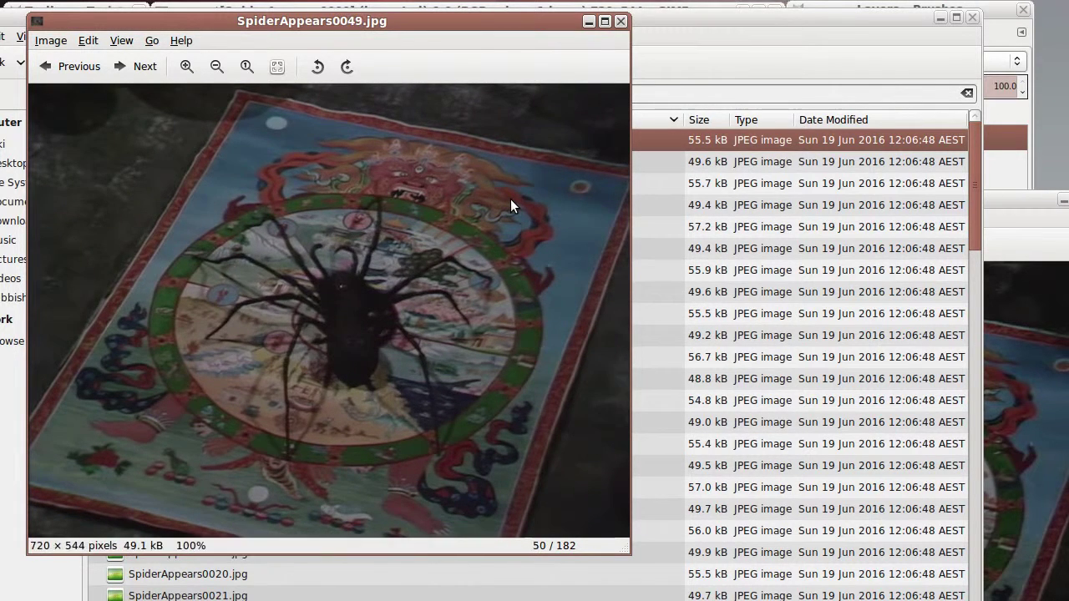
{"action": "key", "text": "Right"}
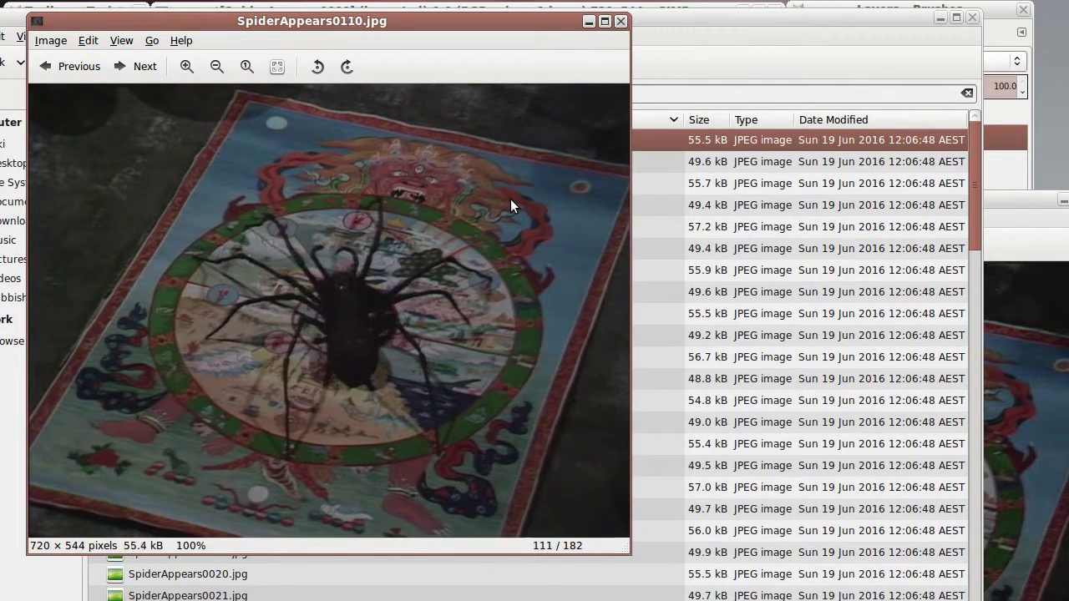
{"action": "key", "text": "Right"}
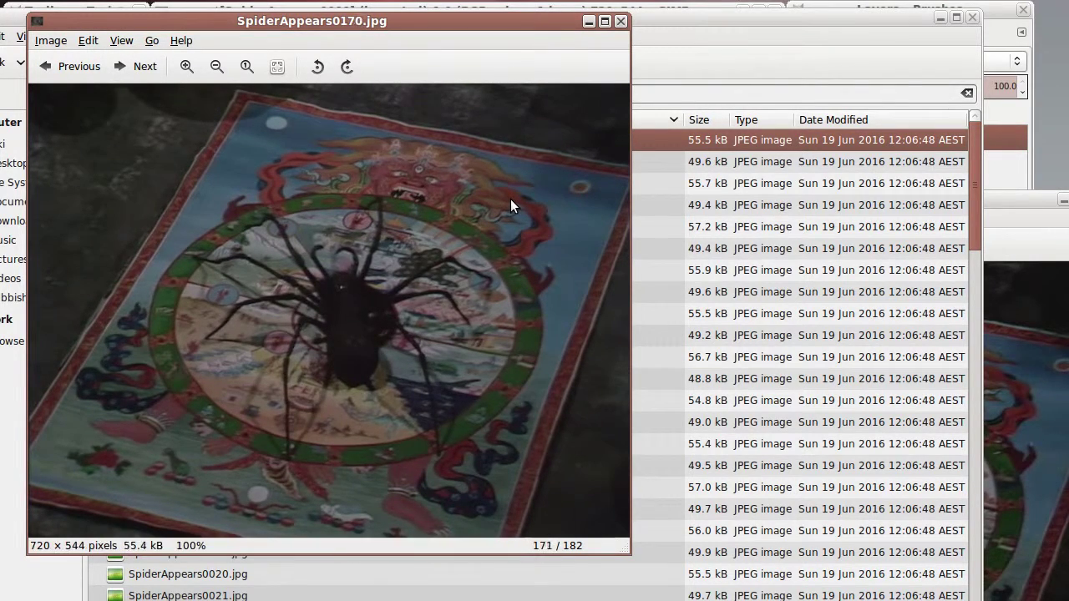